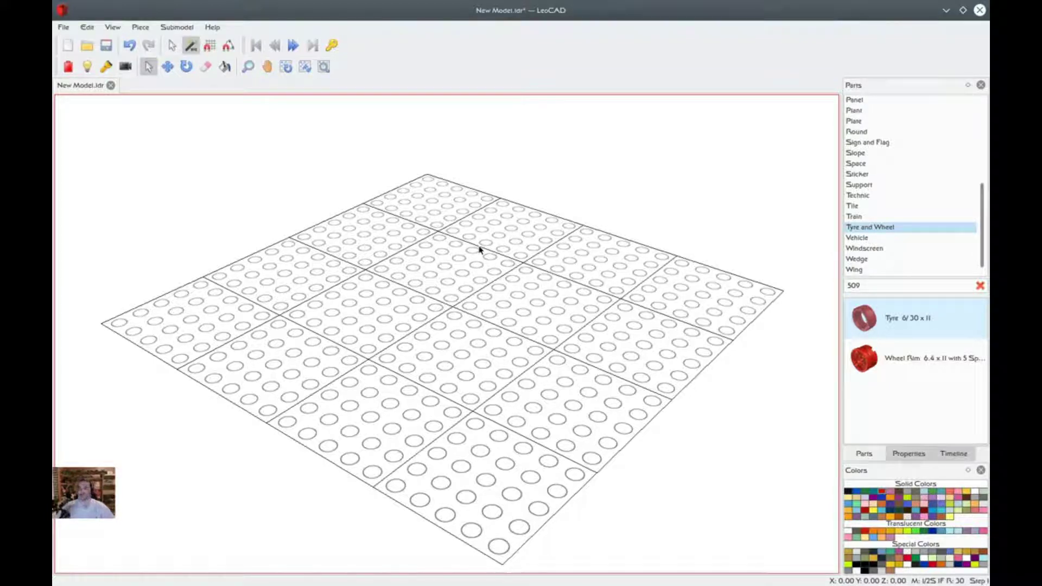
# Step: Clear the parts search and list the parts in the Brick category
pyautogui.moveTo(864, 289); pyautogui.dragTo(837, 289)
pyautogui.press('BackSpace')
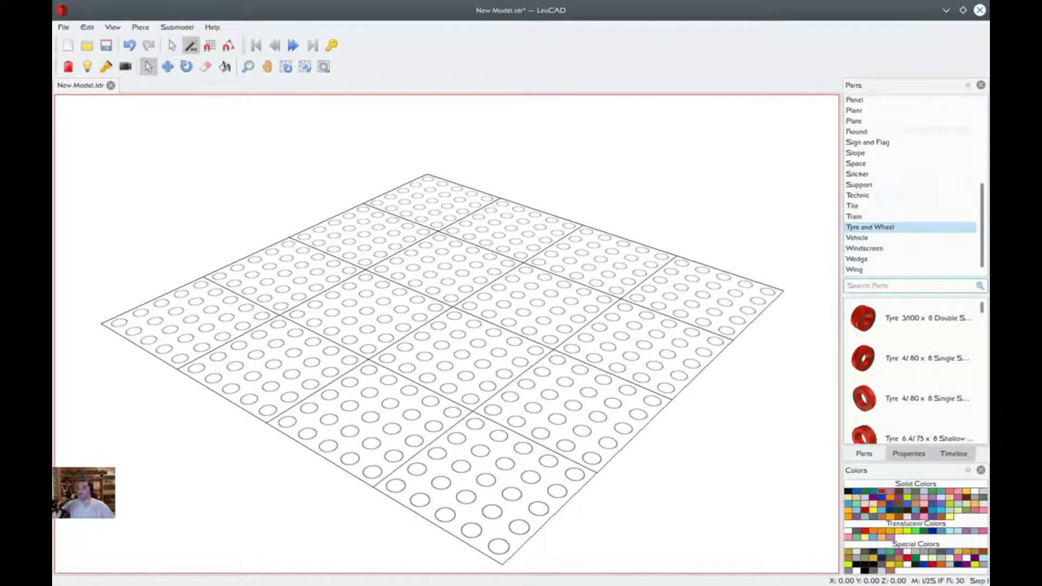
pyautogui.scroll(5, 911, 153)
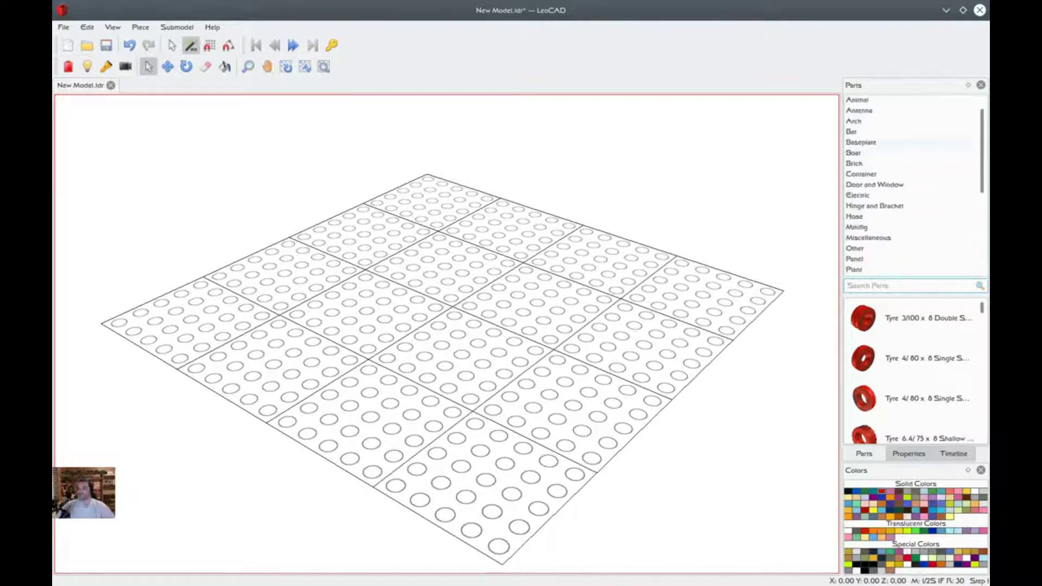
pyautogui.click(855, 163)
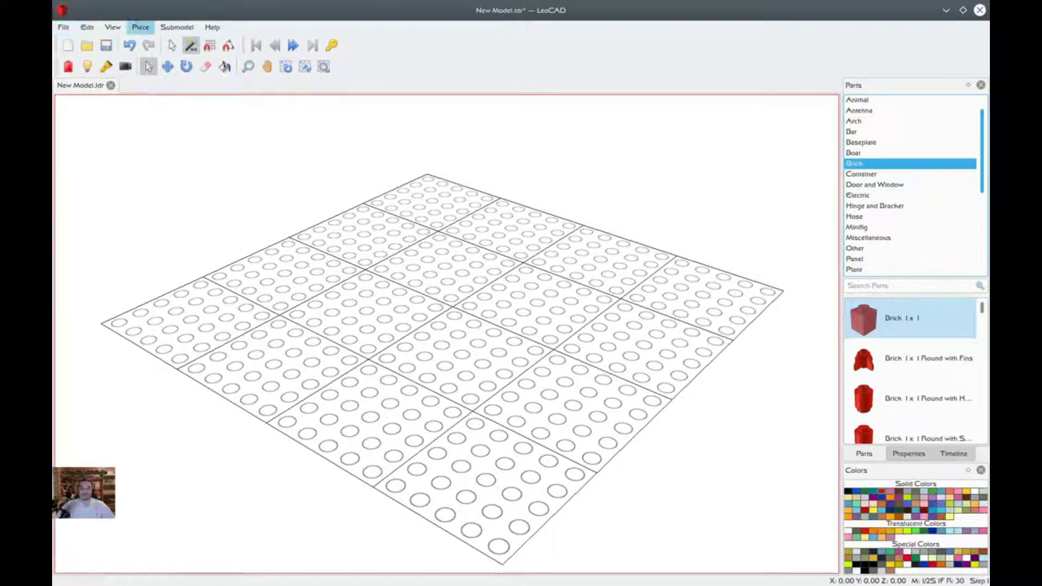
pyautogui.click(64, 27)
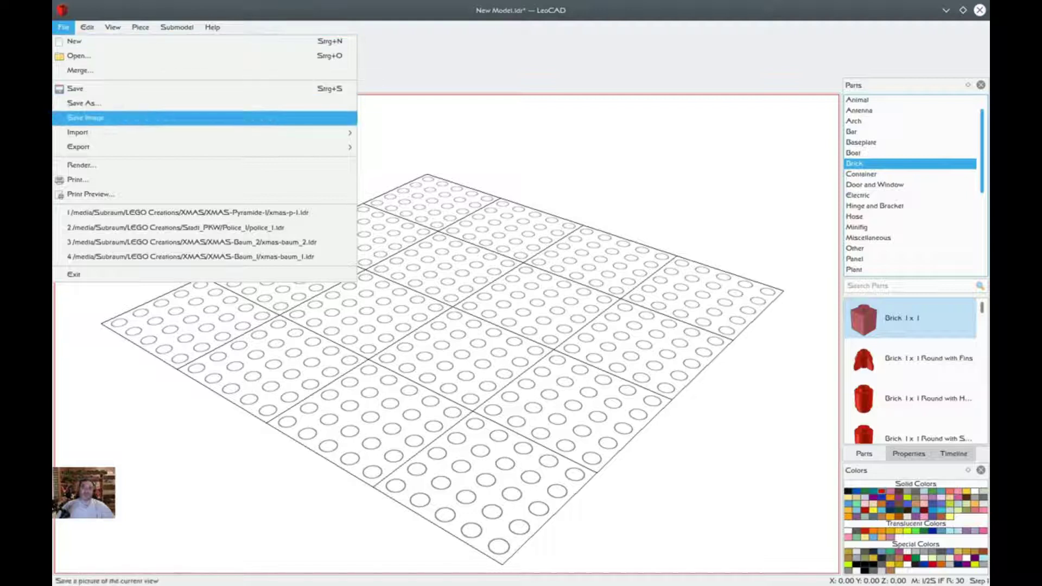
pyautogui.moveTo(77, 132)
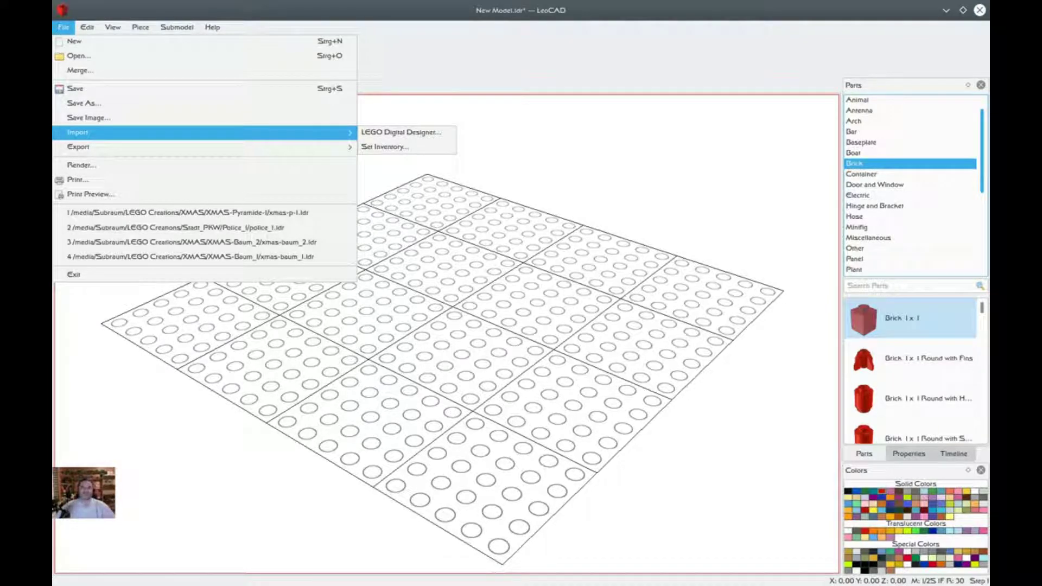
pyautogui.press('Up')
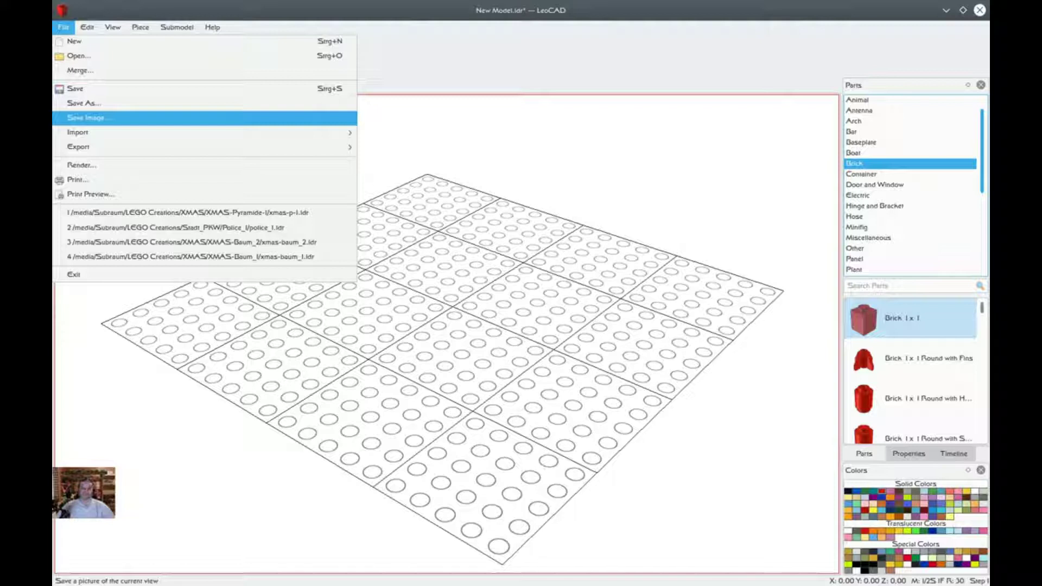
pyautogui.press('Down')
pyautogui.press('Down')
pyautogui.press('Down')
pyautogui.press('Down')
pyautogui.press('Down')
pyautogui.press('Up')
pyautogui.press('Up')
pyautogui.press('Up')
pyautogui.press('Up')
pyautogui.press('Up')
pyautogui.press('Up')
pyautogui.press('Up')
pyautogui.press('Up')
pyautogui.press('Up')
pyautogui.press('Up')
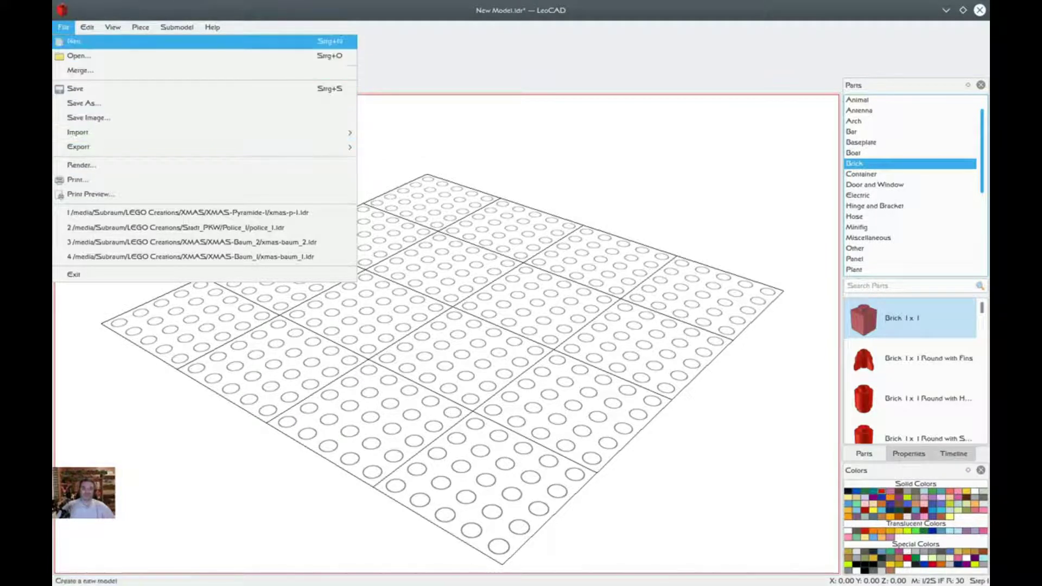
pyautogui.press('Down')
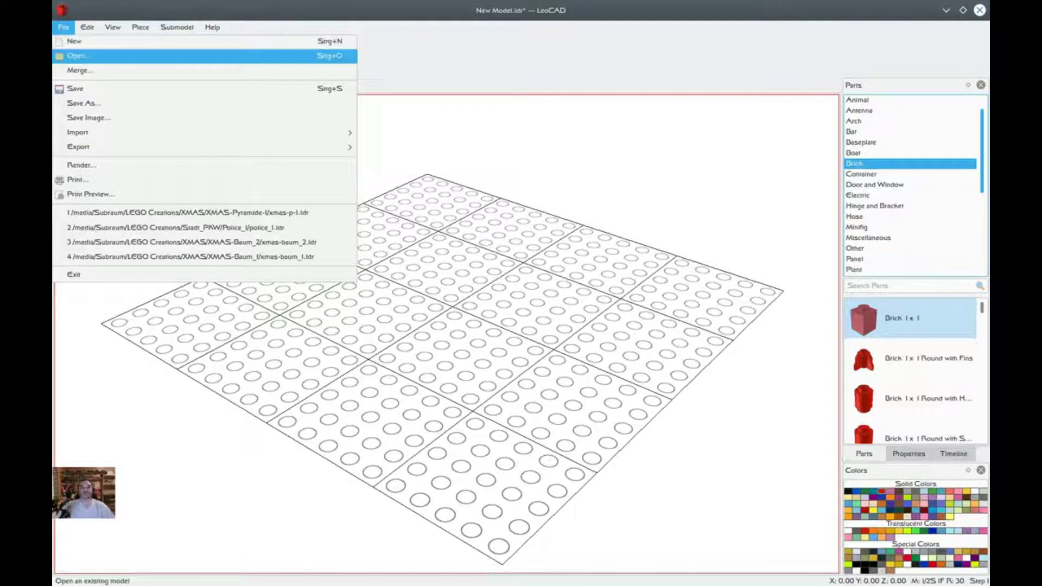
pyautogui.press('Right')
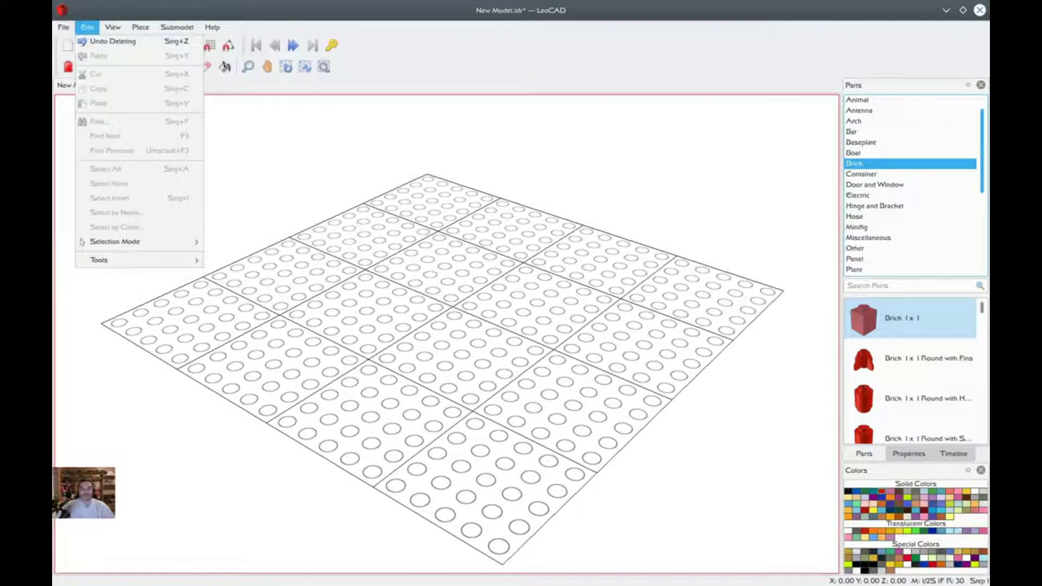
pyautogui.press('Right')
pyautogui.press('Down')
pyautogui.press('Down')
pyautogui.press('Down')
pyautogui.press('Down')
pyautogui.press('Right')
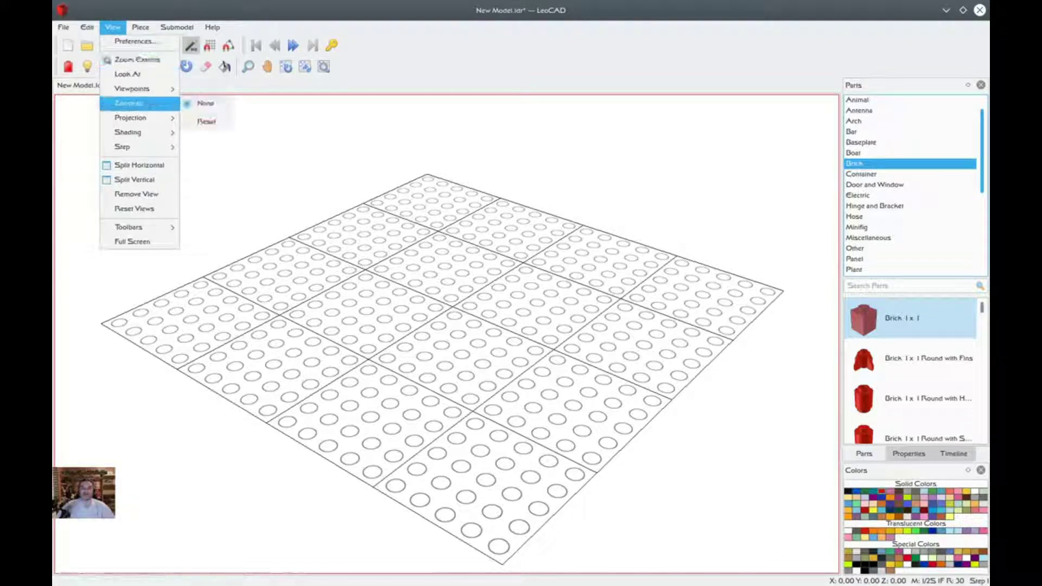
pyautogui.moveTo(139, 226)
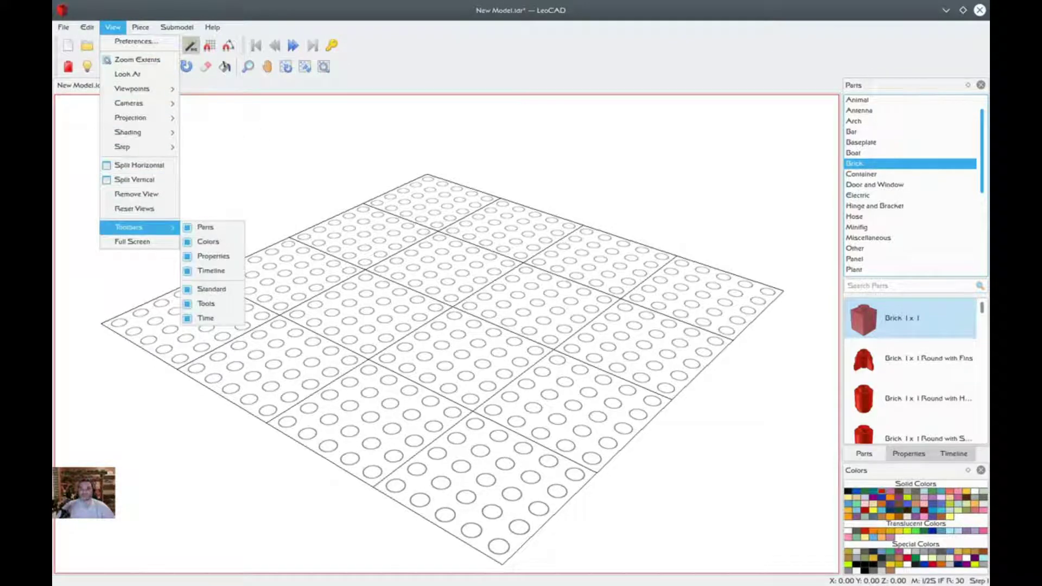
pyautogui.press('Down')
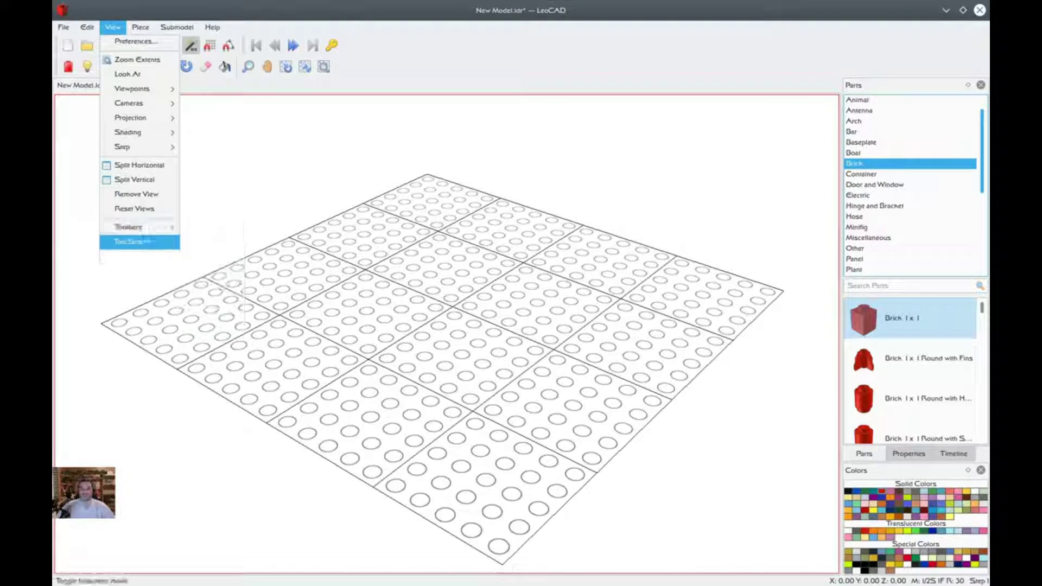
pyautogui.press('Down')
pyautogui.press('Down')
pyautogui.press('Down')
pyautogui.press('Up')
pyautogui.press('Up')
pyautogui.press('Right')
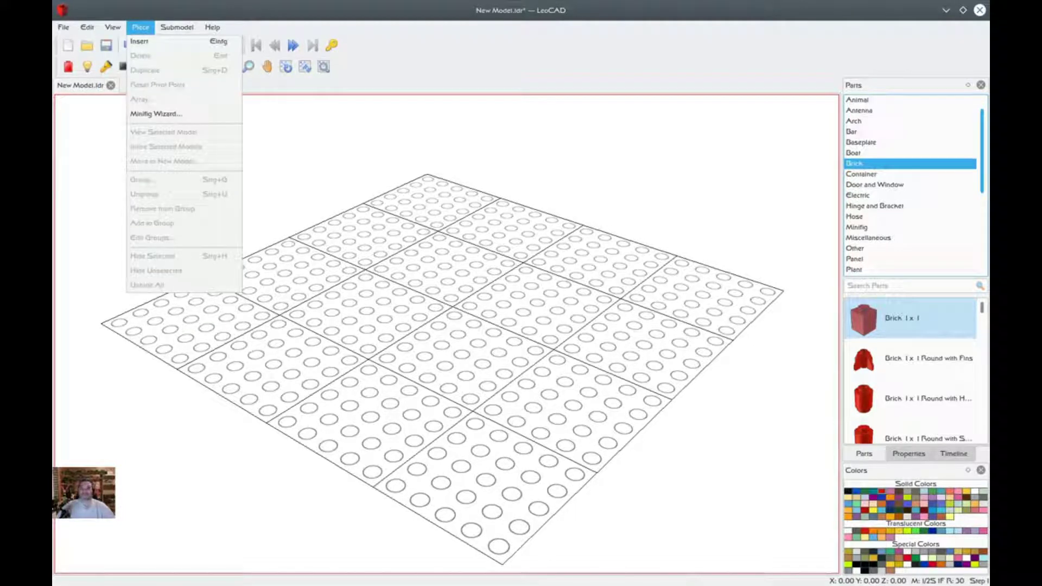
pyautogui.press('Right')
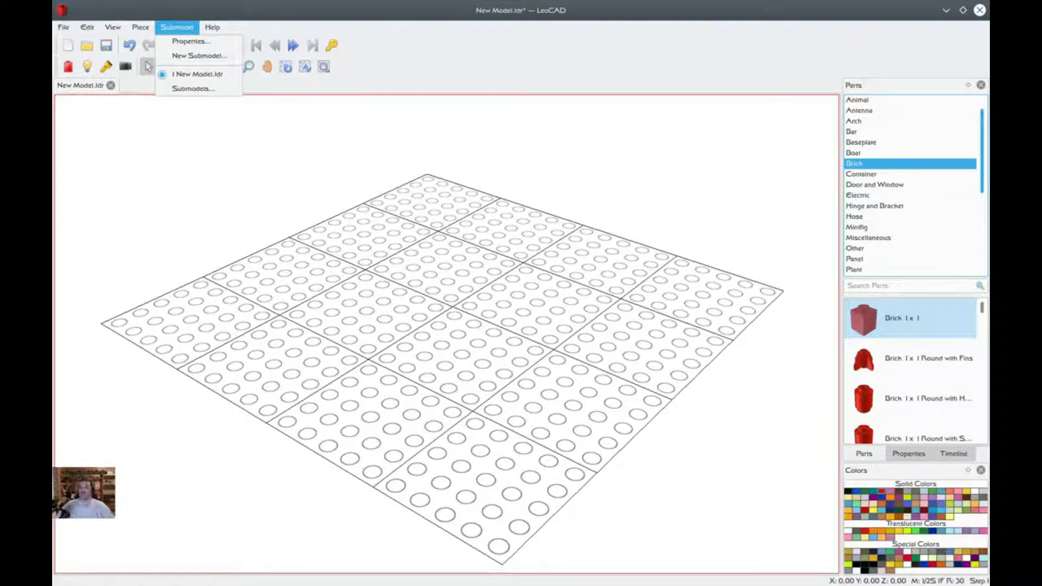
pyautogui.press('Escape')
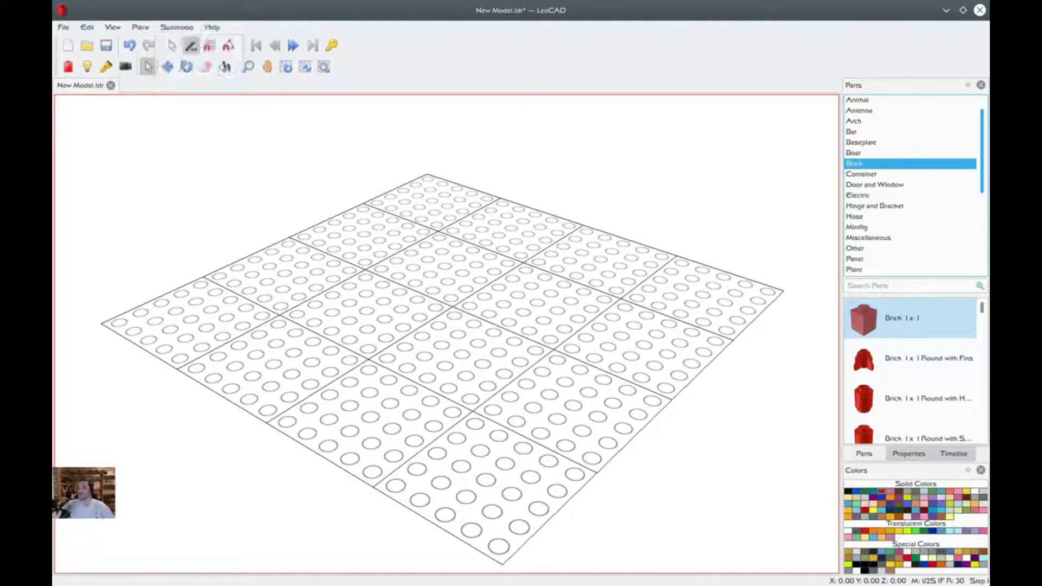
pyautogui.scroll(-3, 910, 184)
pyautogui.scroll(-3, 912, 184)
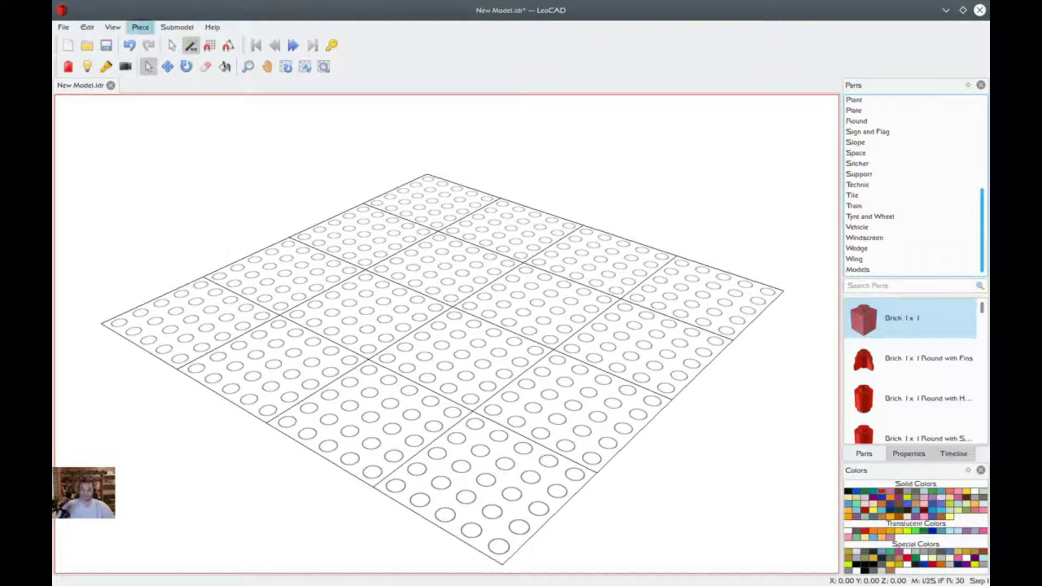
# Step: Open the LeoCAD home page in the web browser
pyautogui.click(140, 28)
pyautogui.moveTo(177, 28)
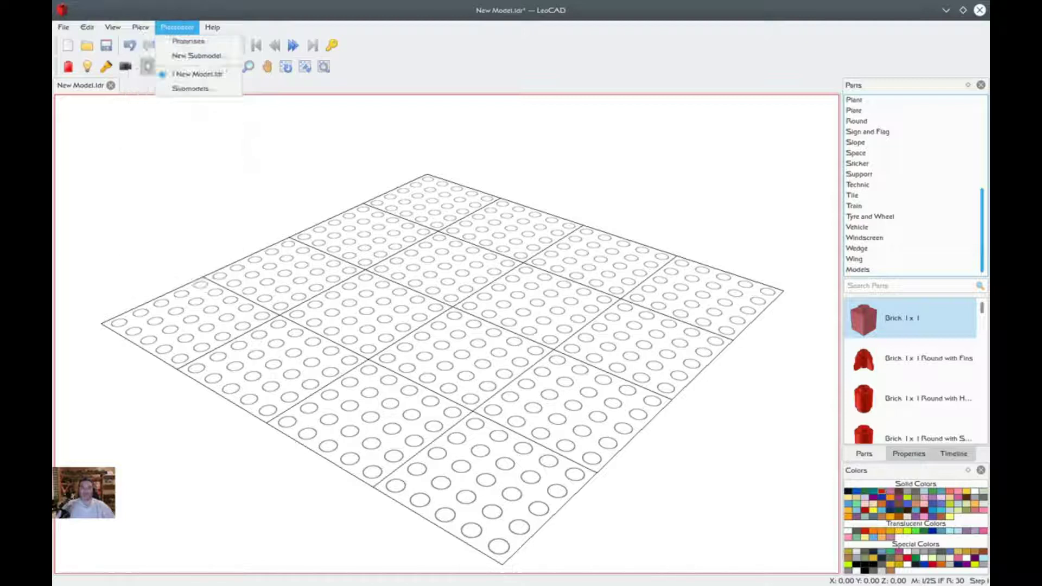
pyautogui.moveTo(212, 28)
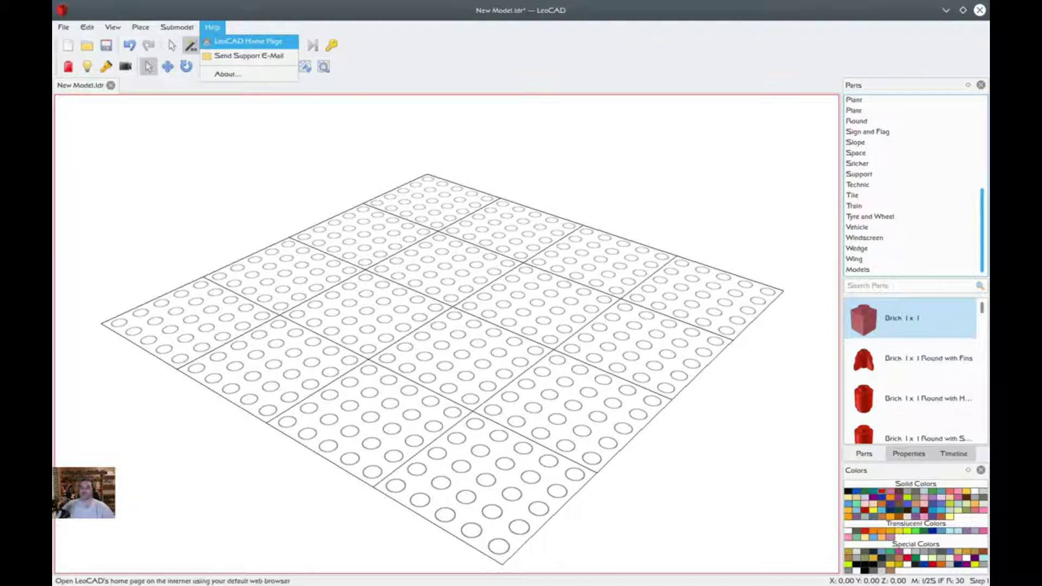
pyautogui.click(248, 42)
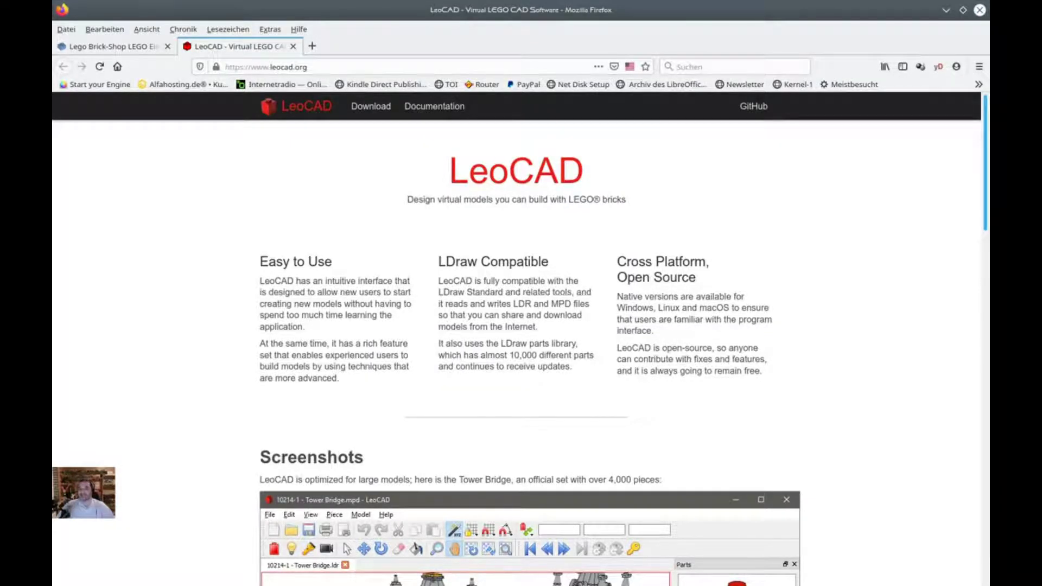
# Step: Look through the example model screenshots on the LeoCAD home page and return to its beginning
pyautogui.scroll(-5, 516, 326)
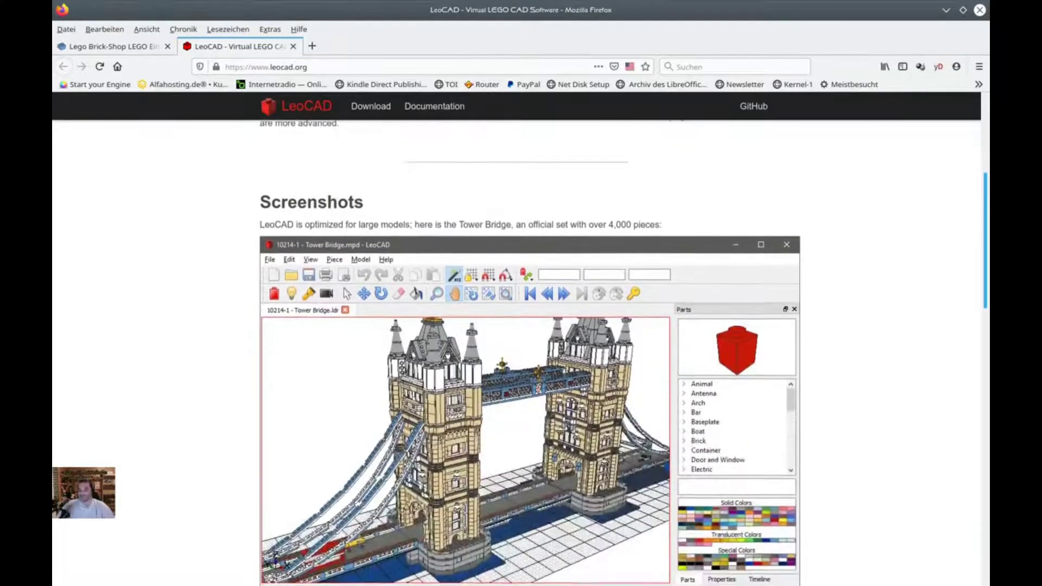
pyautogui.scroll(-3, 515, 325)
pyautogui.scroll(-3, 516, 326)
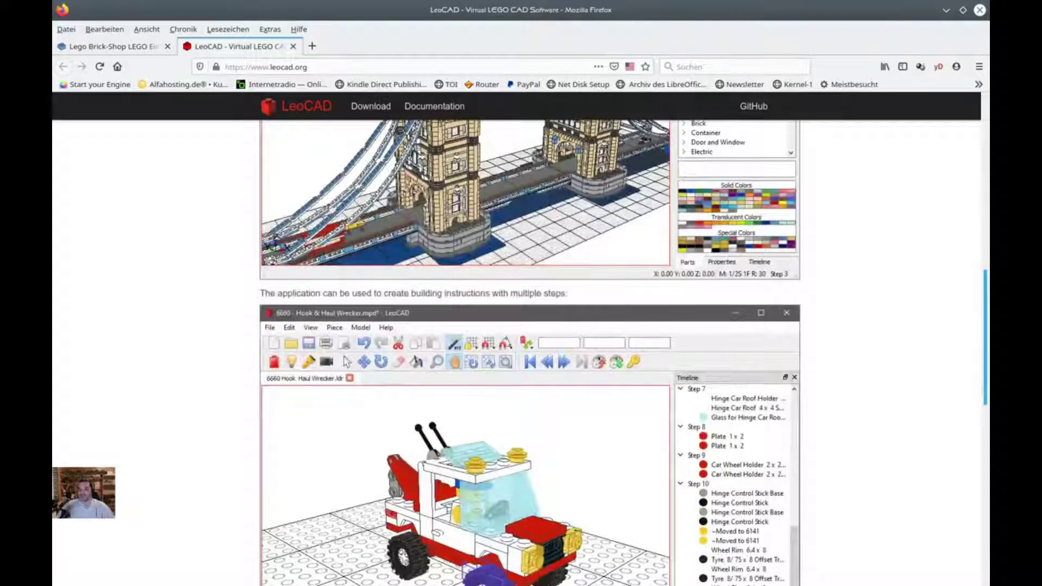
pyautogui.scroll(-9, 516, 326)
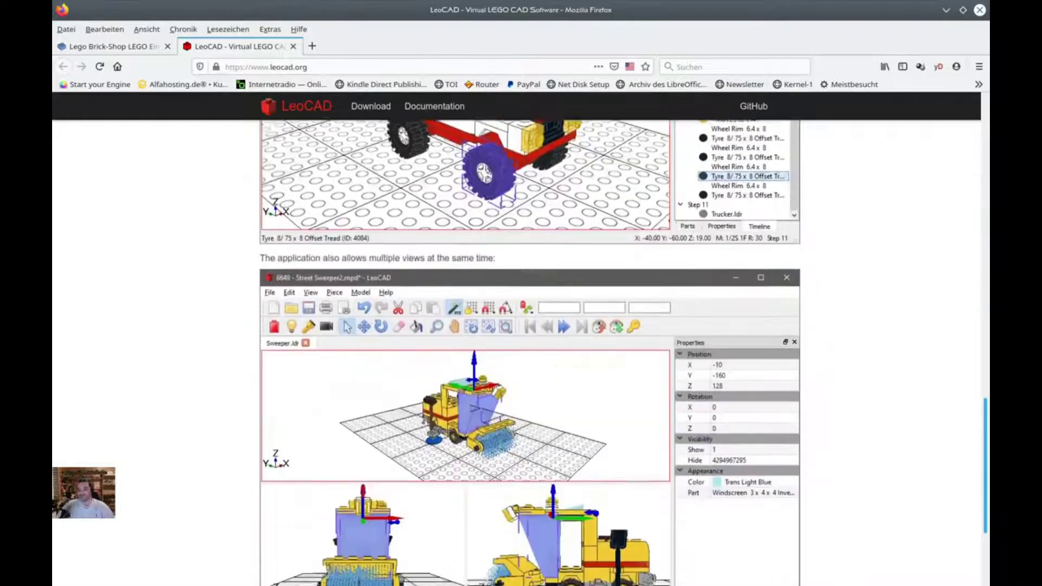
pyautogui.scroll(-2, 516, 326)
pyautogui.scroll(11, 516, 325)
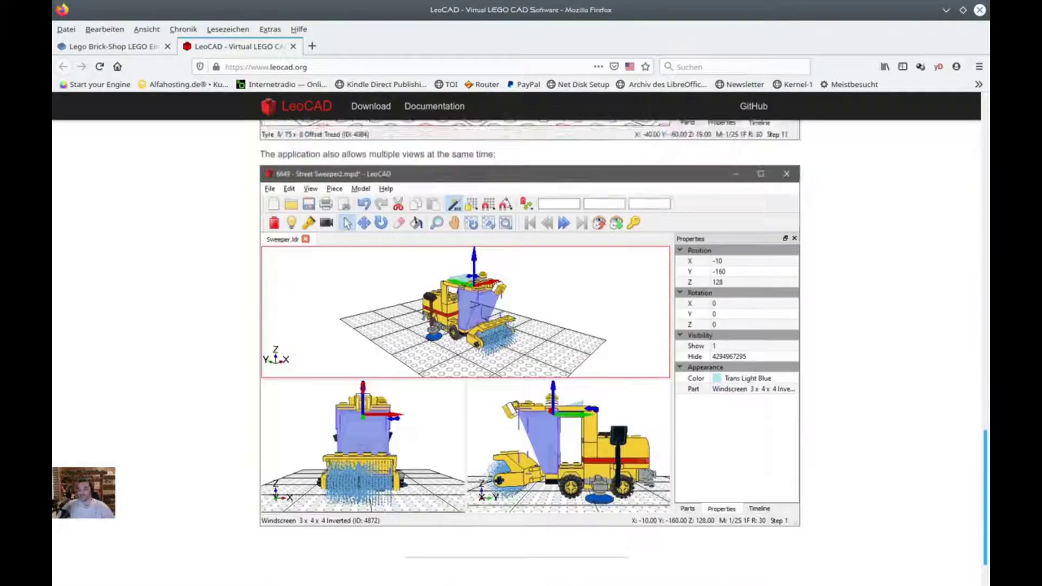
pyautogui.scroll(3, 516, 326)
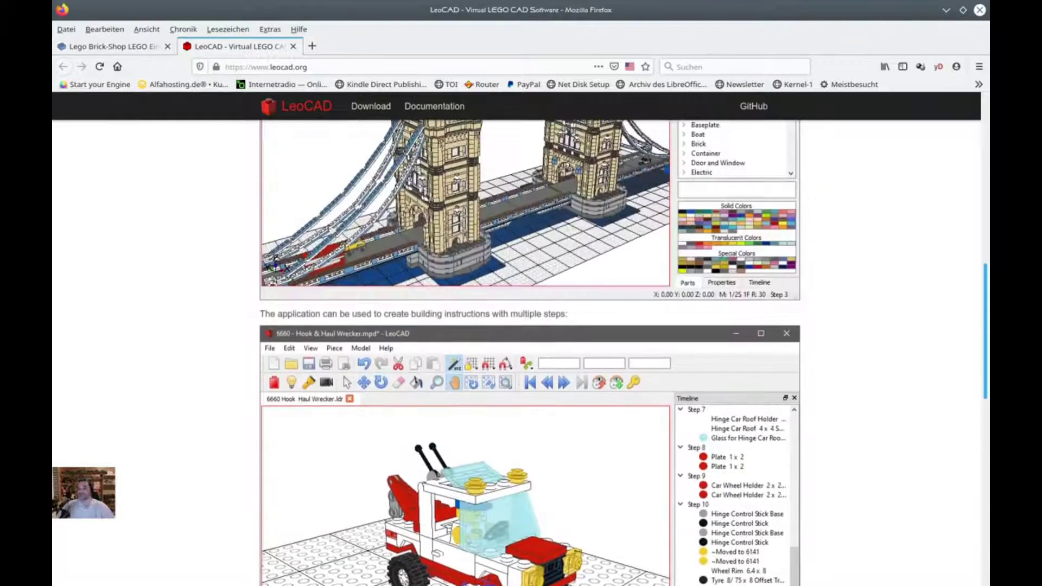
pyautogui.scroll(10, 515, 353)
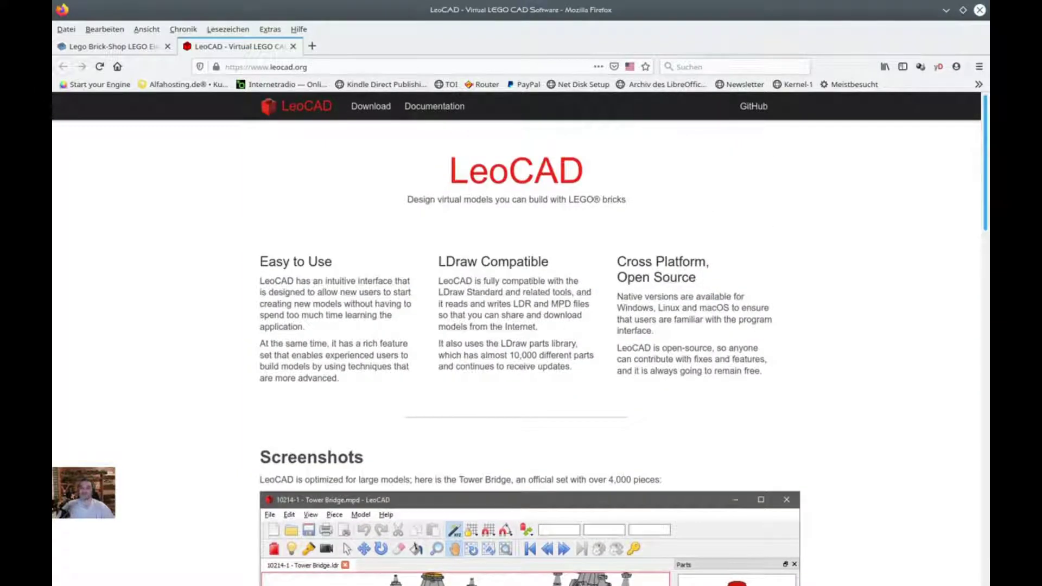
# Step: View the website's Documentation page with its getting-started topics and switch back to LeoCAD
pyautogui.click(434, 106)
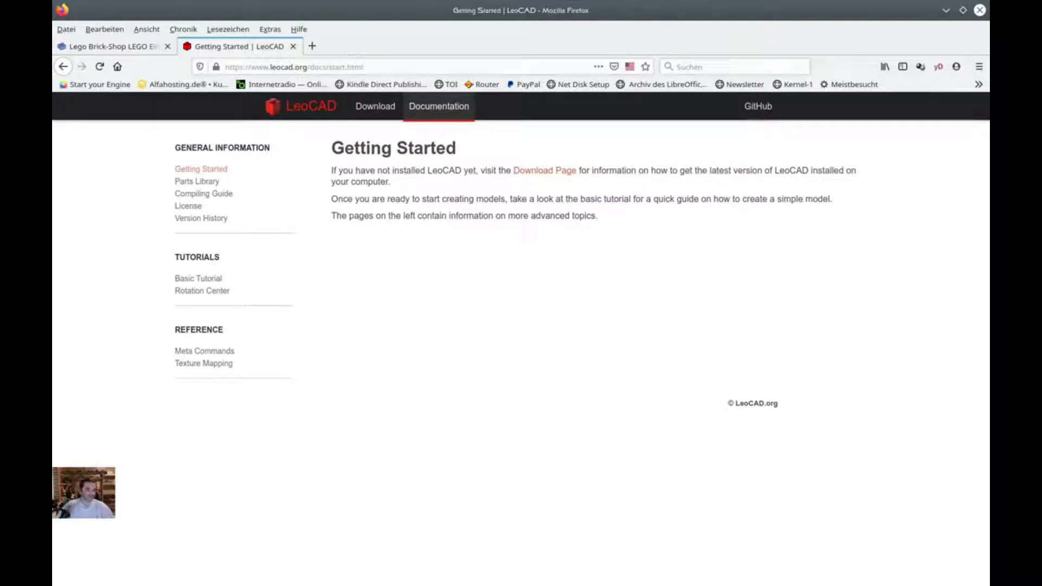
pyautogui.hotkey('alt', 'Tab')
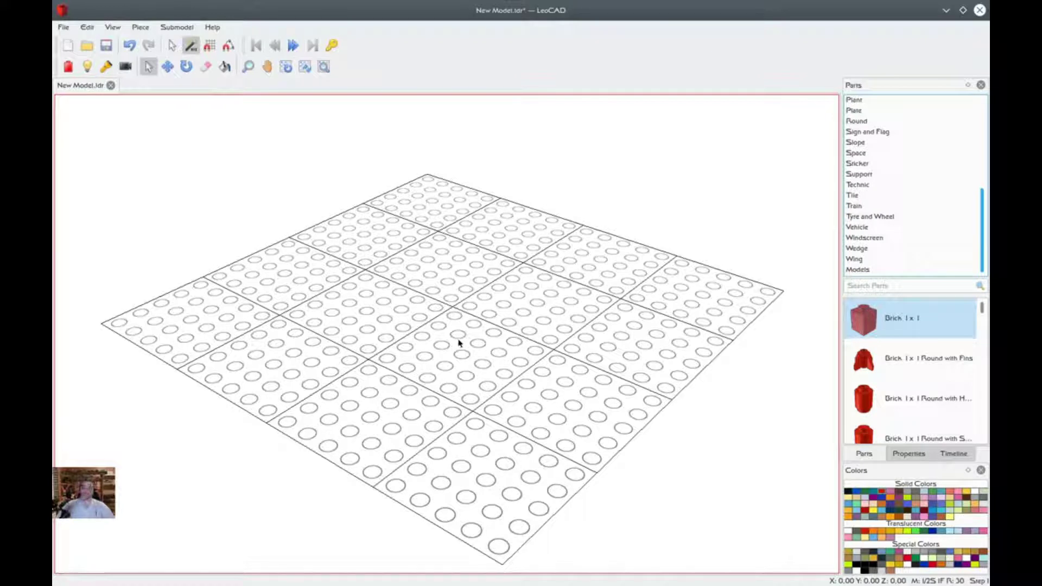
pyautogui.moveTo(456, 343)
pyautogui.mouseDown(button='right')
pyautogui.moveTo(455, 329)
pyautogui.moveTo(449, 336)
pyautogui.mouseUp(button='right')
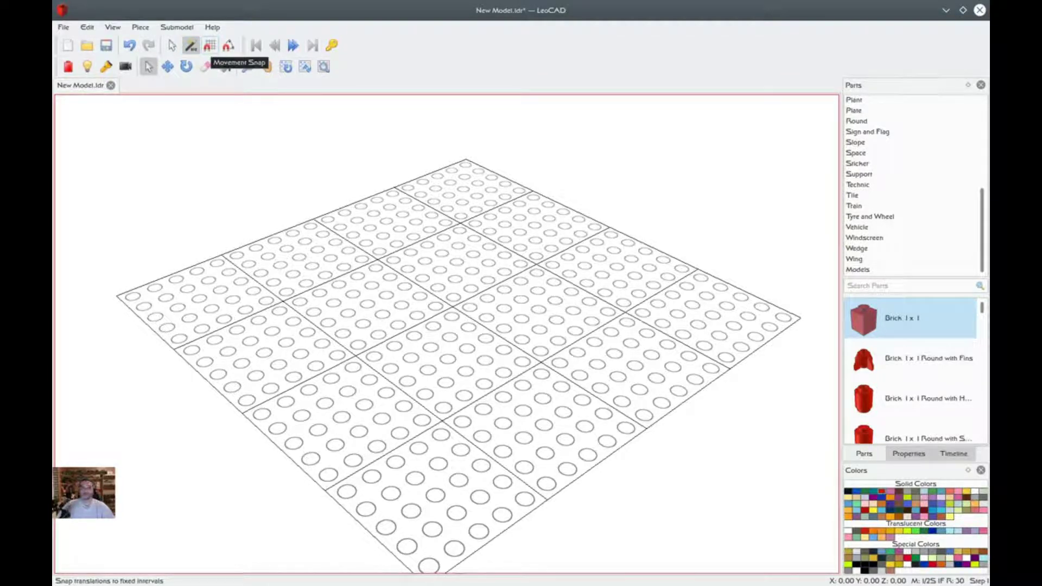
pyautogui.click(210, 45)
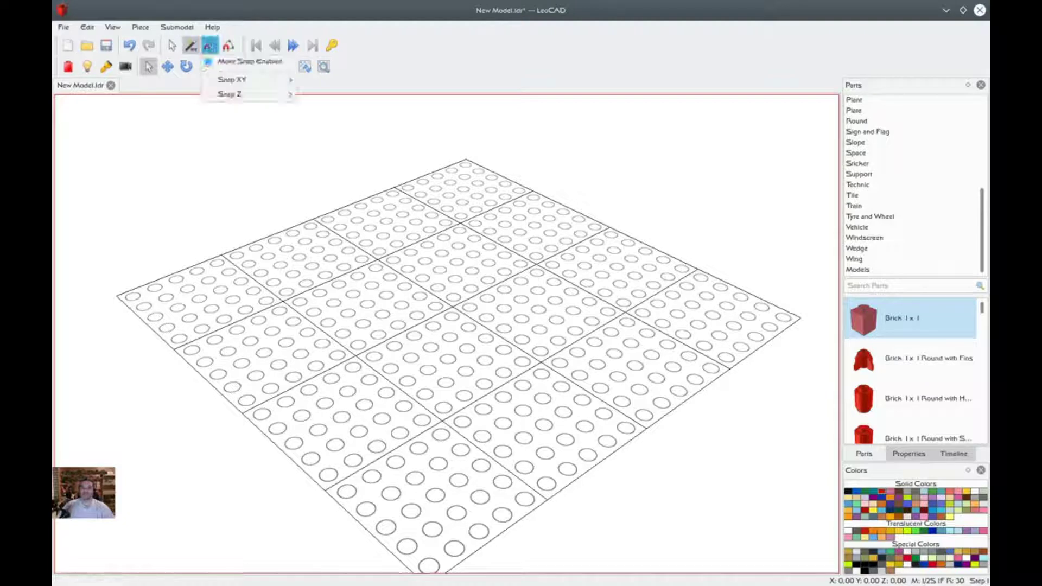
pyautogui.click(187, 179)
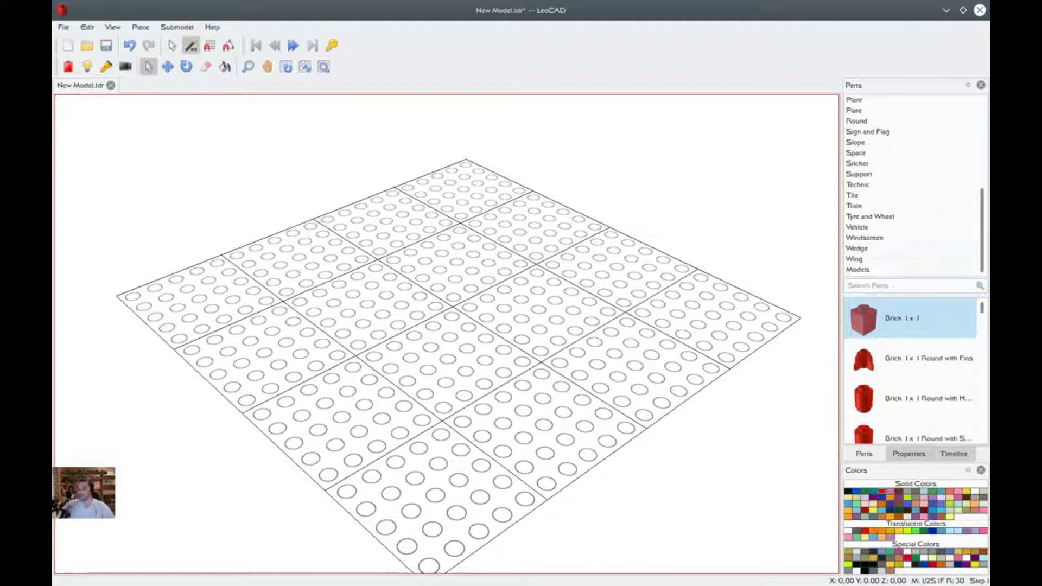
# Step: Search the parts library for 3001 and place a red Brick 2 x 4 near the middle of the base grid
pyautogui.click(880, 283)
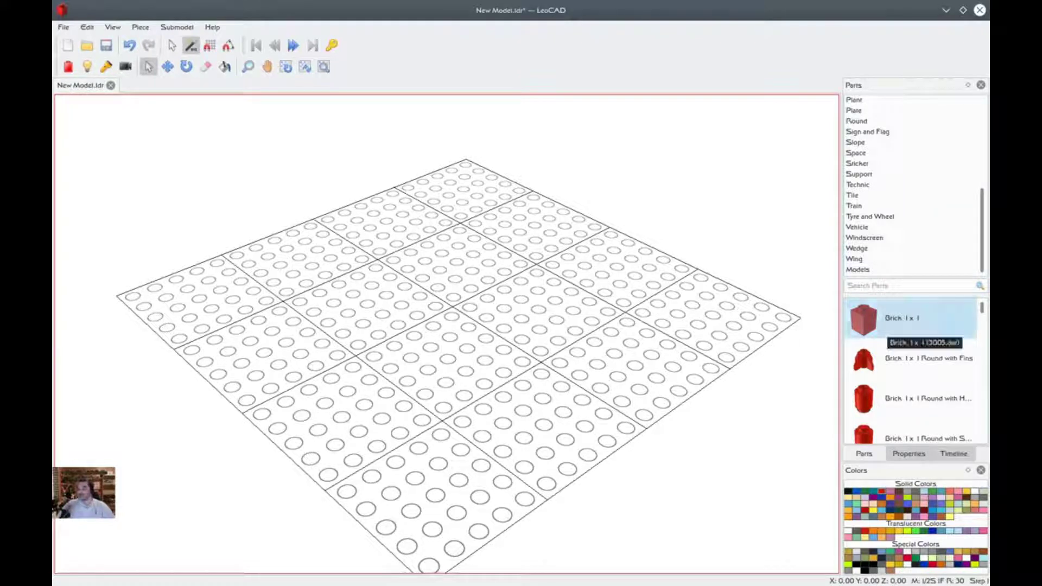
pyautogui.write('3001')
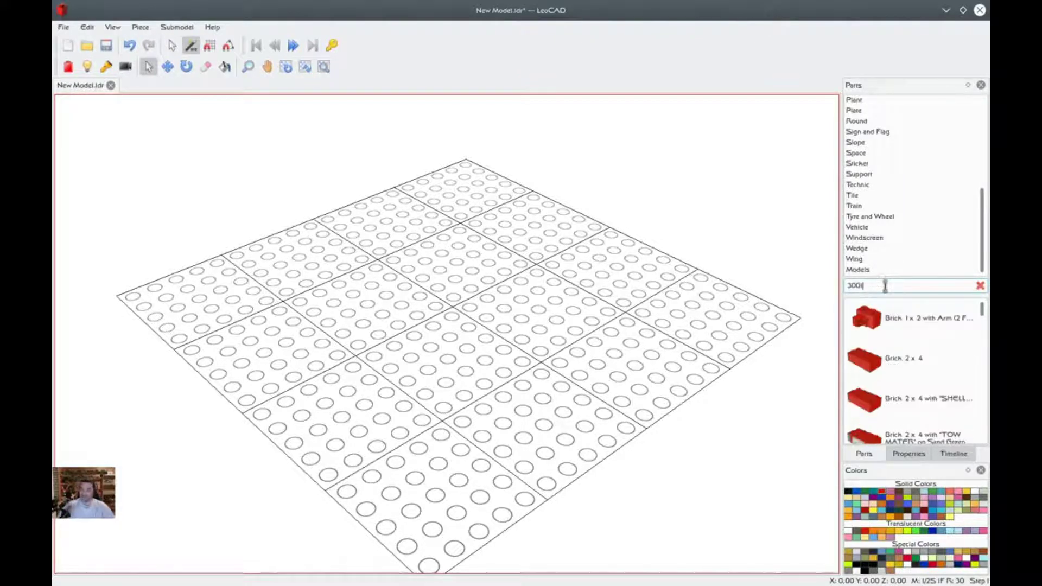
pyautogui.moveTo(902, 358); pyautogui.dragTo(451, 307)
pyautogui.click(567, 296)
pyautogui.keyDown('alt'); pyautogui.moveTo(567, 295); pyautogui.dragTo(472, 296); pyautogui.keyUp('alt')
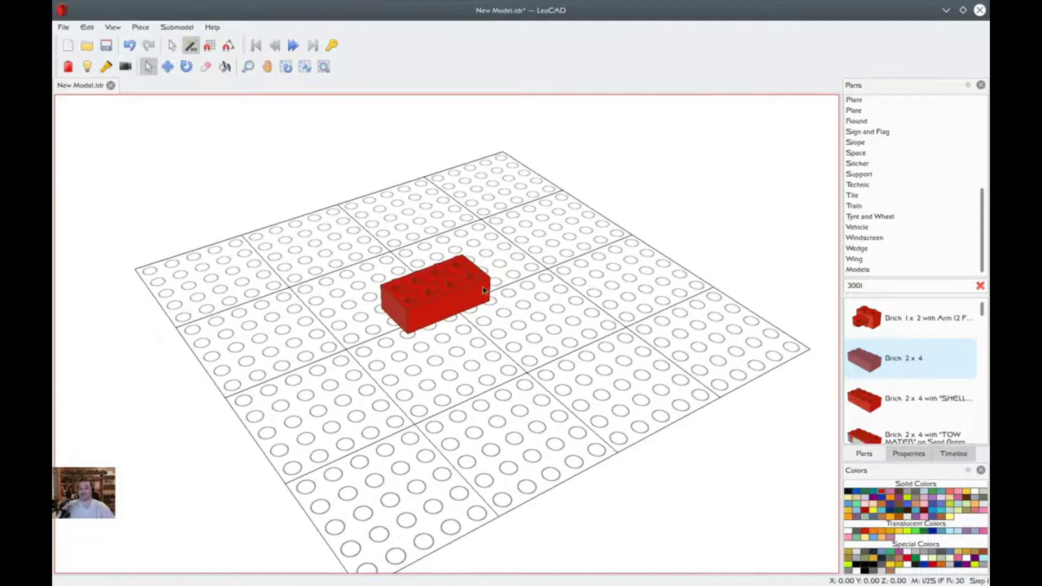
# Step: Examine the placed 2 x 4 brick up close, using zoom, orbit and the Pan tool
pyautogui.scroll(3, 488, 284)
pyautogui.scroll(3, 488, 287)
pyautogui.scroll(-5, 489, 286)
pyautogui.scroll(2, 490, 287)
pyautogui.scroll(2, 490, 287)
pyautogui.scroll(2, 491, 285)
pyautogui.scroll(-4, 491, 286)
pyautogui.moveTo(492, 286); pyautogui.dragTo(501, 308, button='right')
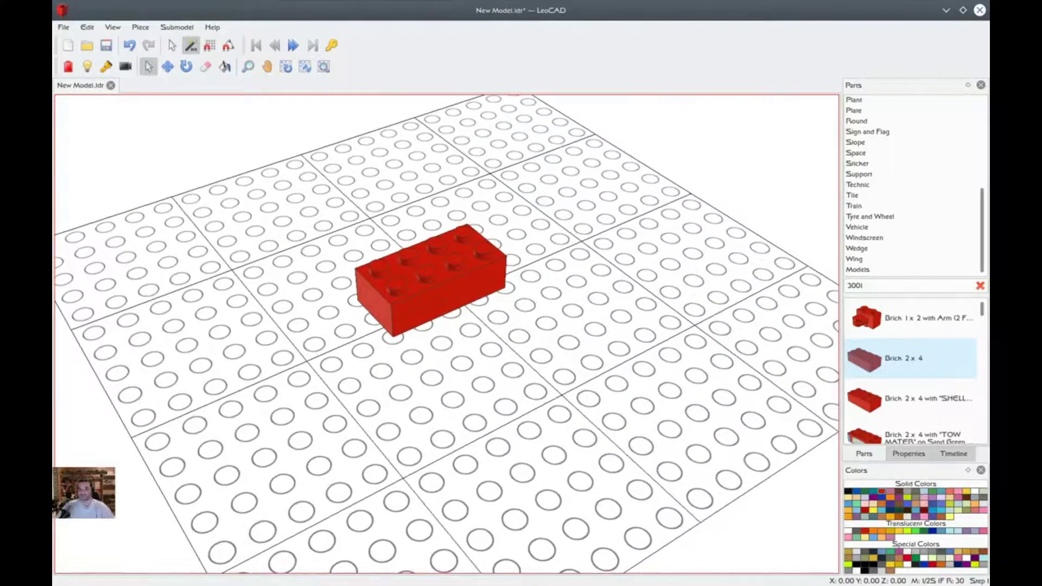
pyautogui.click(267, 66)
pyautogui.moveTo(390, 238); pyautogui.dragTo(412, 255)
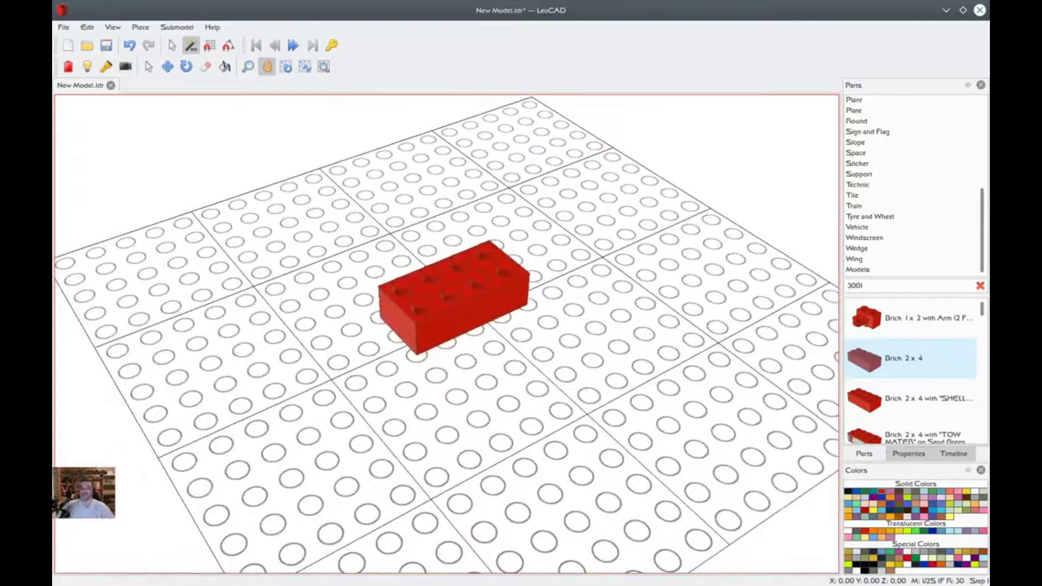
# Step: Select the red 2 x 4 brick and move it across the grid to X 30, Y -30
pyautogui.click(149, 66)
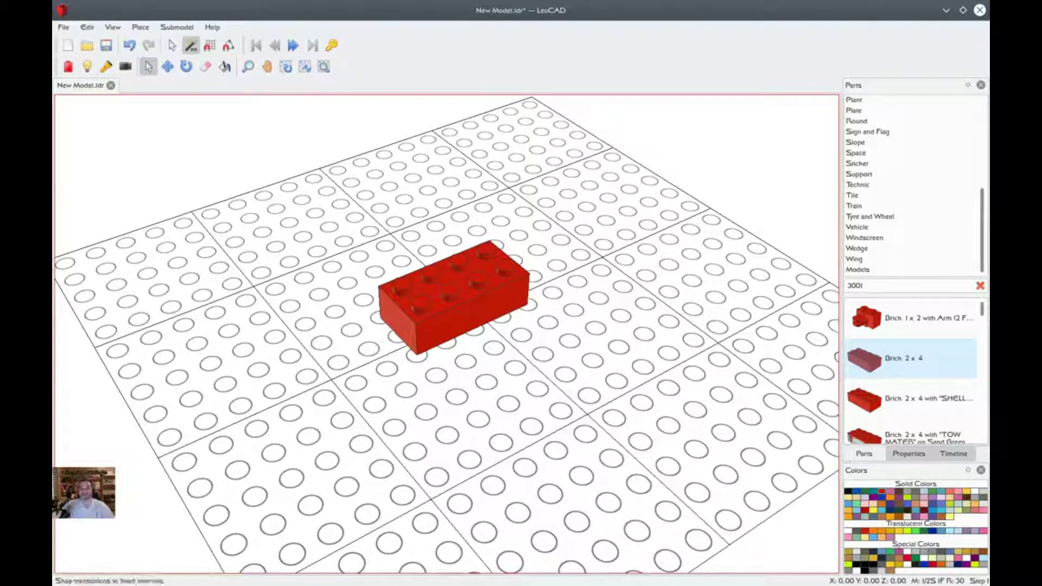
pyautogui.click(210, 45)
pyautogui.click(443, 186)
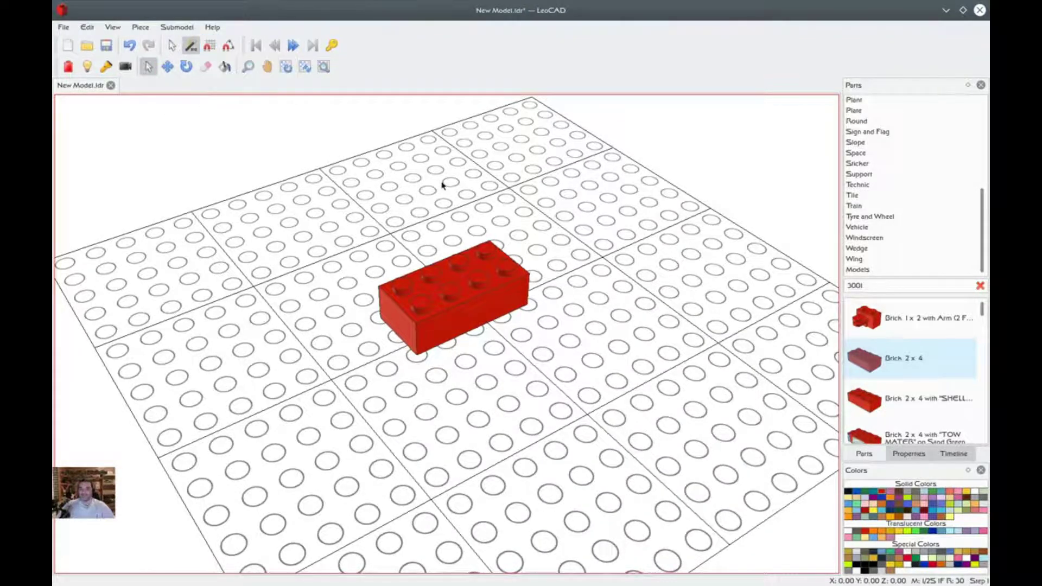
pyautogui.click(460, 278)
pyautogui.click(567, 197)
pyautogui.click(433, 285)
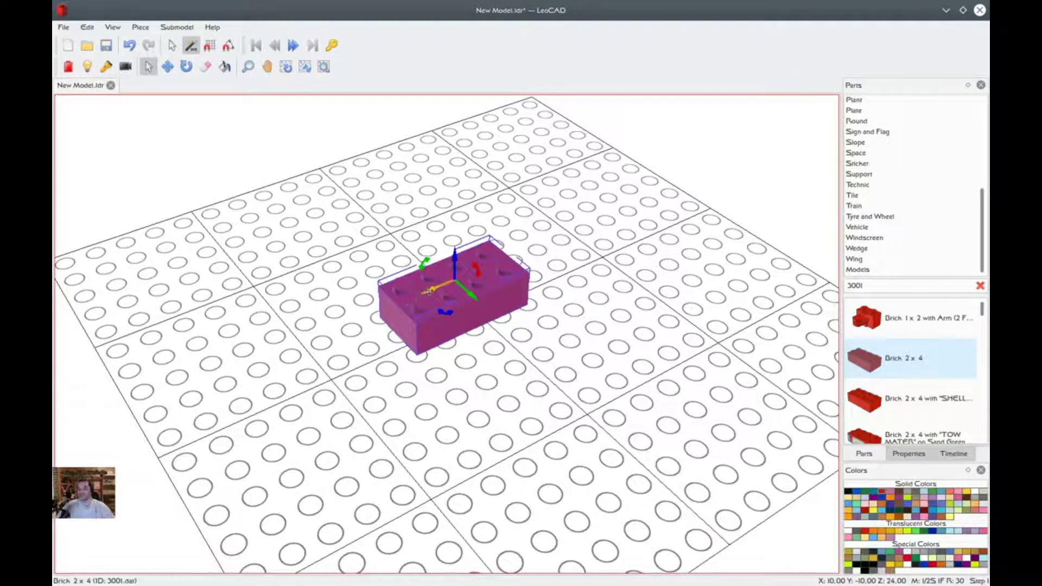
pyautogui.moveTo(430, 290); pyautogui.dragTo(407, 257)
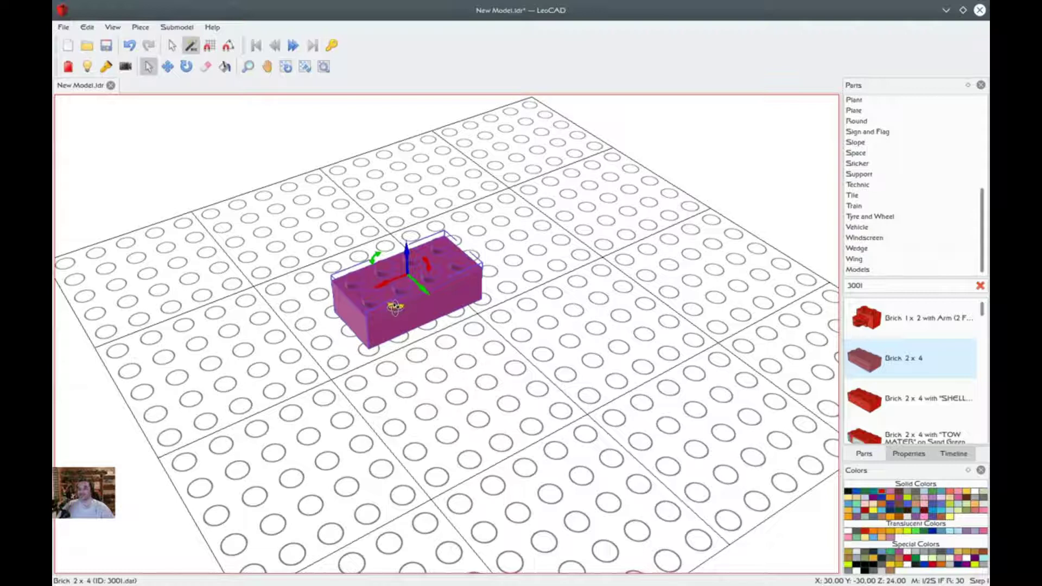
# Step: Rotate the selected brick 180 degrees about its vertical axis
pyautogui.moveTo(395, 308); pyautogui.dragTo(450, 322)
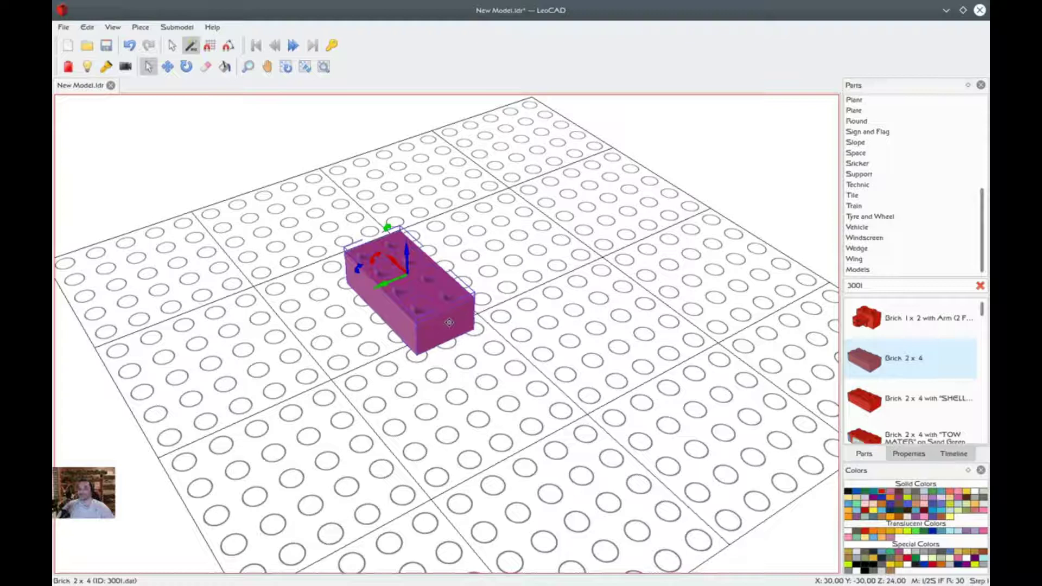
pyautogui.moveTo(359, 279); pyautogui.dragTo(382, 293)
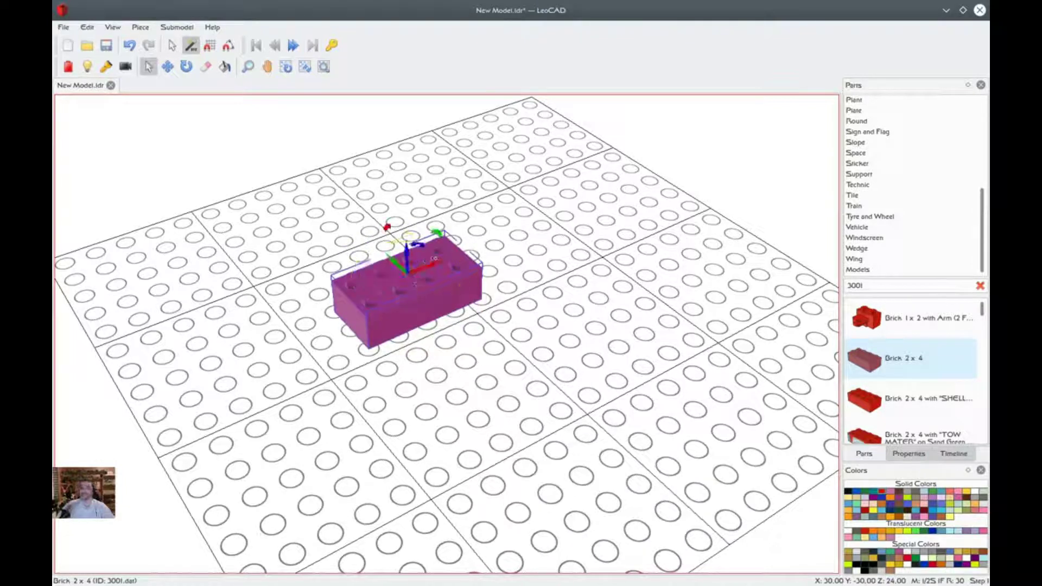
pyautogui.moveTo(439, 233); pyautogui.dragTo(393, 235)
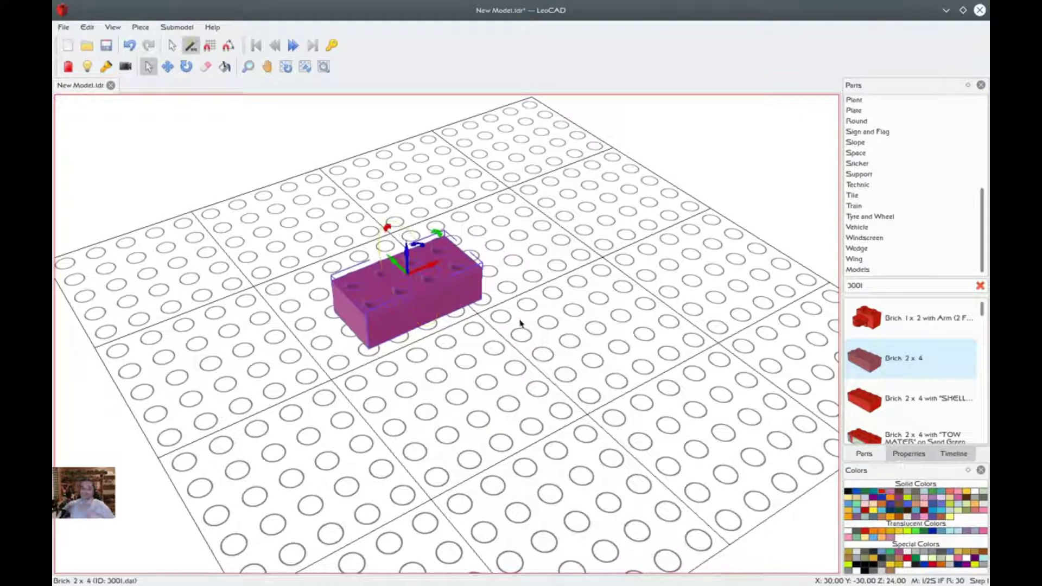
# Step: Reselect the brick, move it back to X 0, Y 0 near the grid's centre, and deselect it
pyautogui.click(269, 203)
pyautogui.click(414, 288)
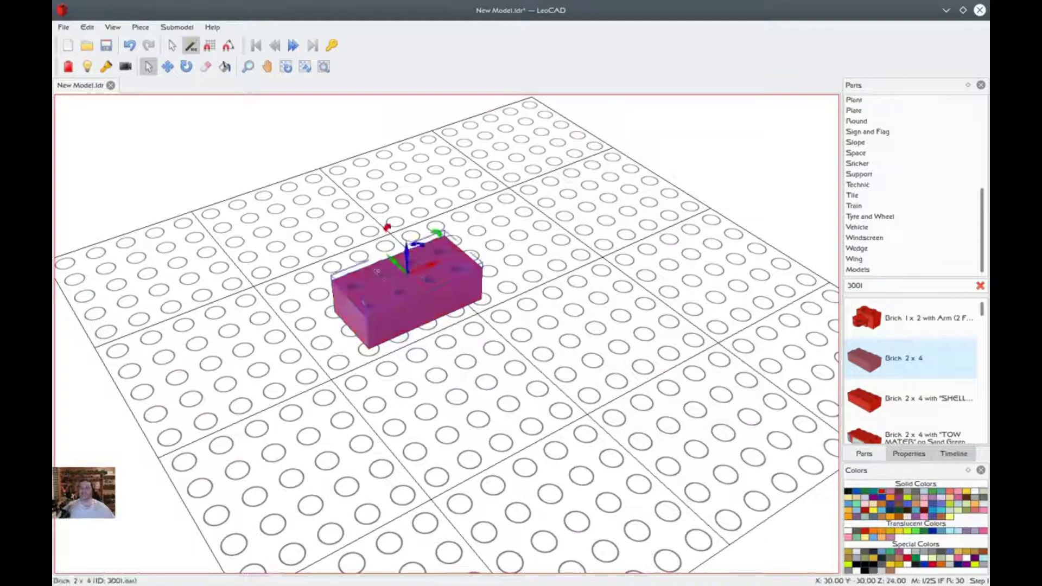
pyautogui.moveTo(401, 271); pyautogui.dragTo(495, 272)
pyautogui.click(402, 261)
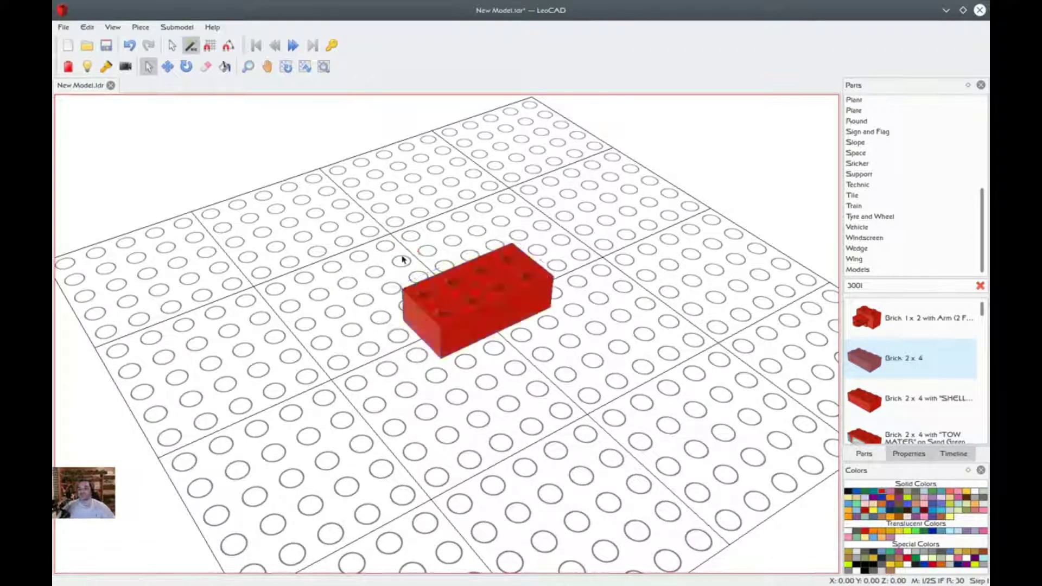
# Step: Set the movement snap along the Z axis to 1 Flat
pyautogui.scroll(-2, 402, 259)
pyautogui.scroll(-1, 401, 261)
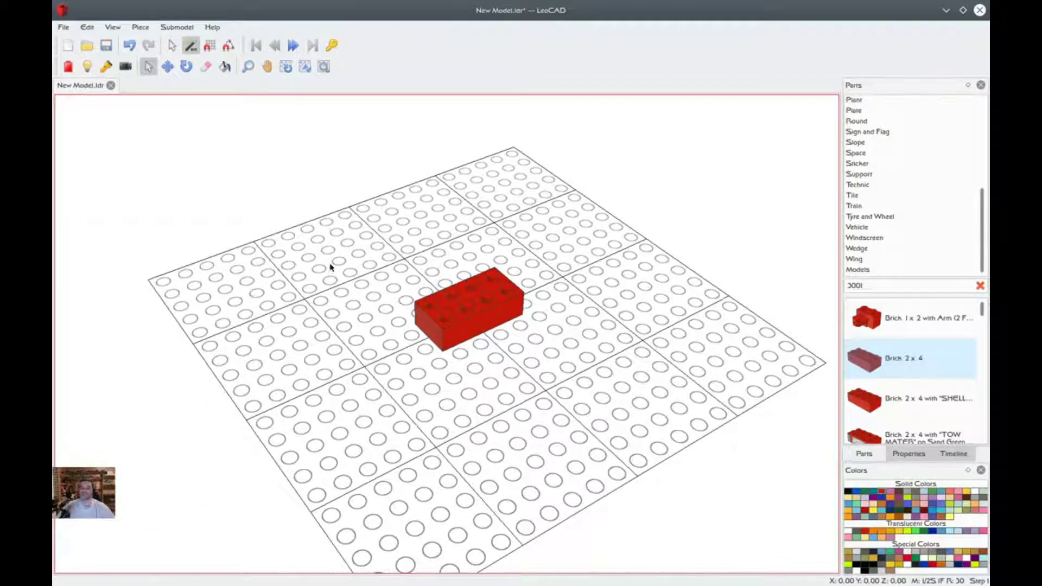
pyautogui.scroll(1, 330, 266)
pyautogui.click(209, 45)
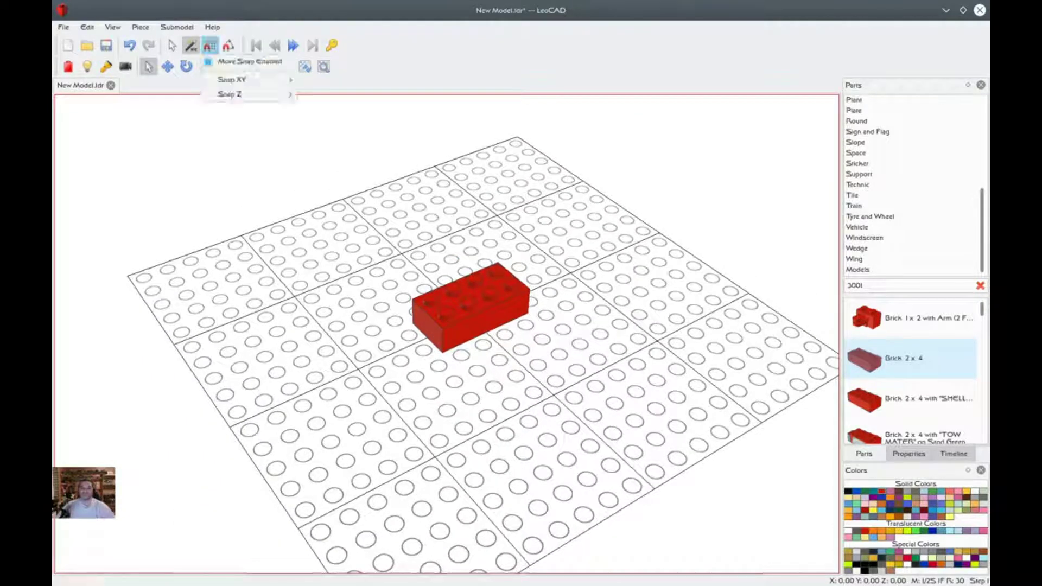
pyautogui.moveTo(239, 80)
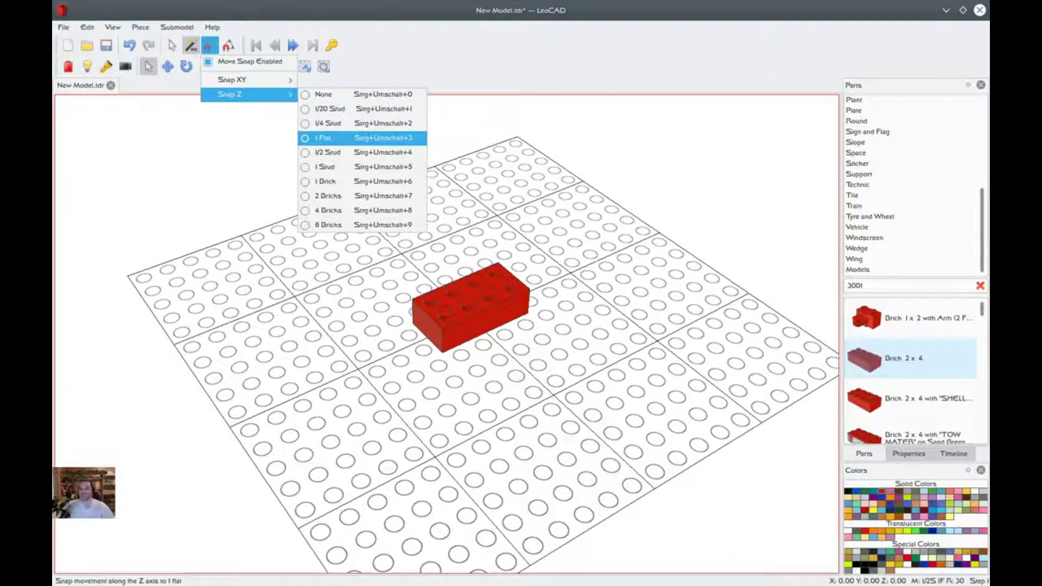
pyautogui.click(323, 138)
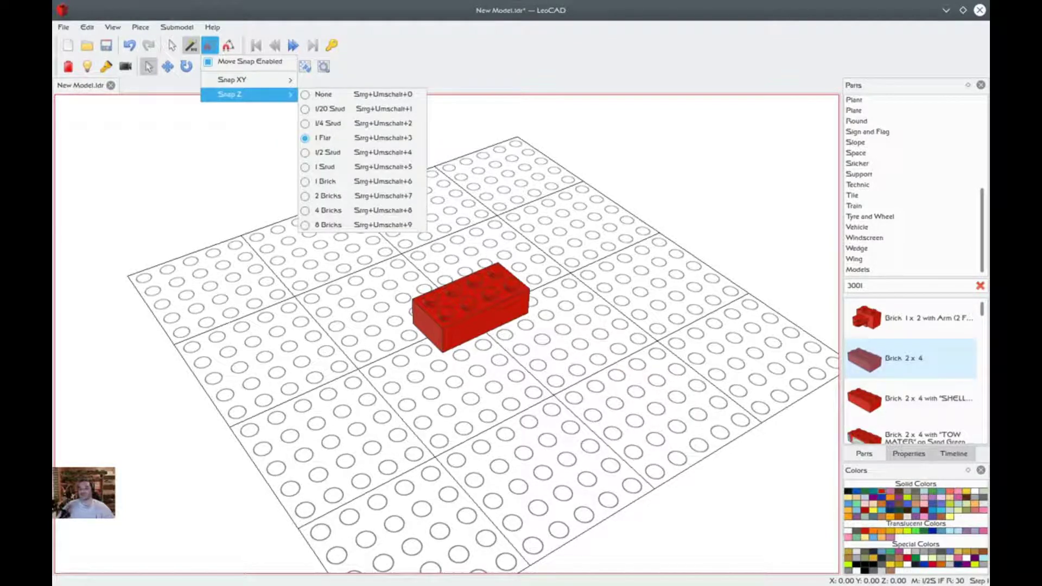
pyautogui.click(251, 153)
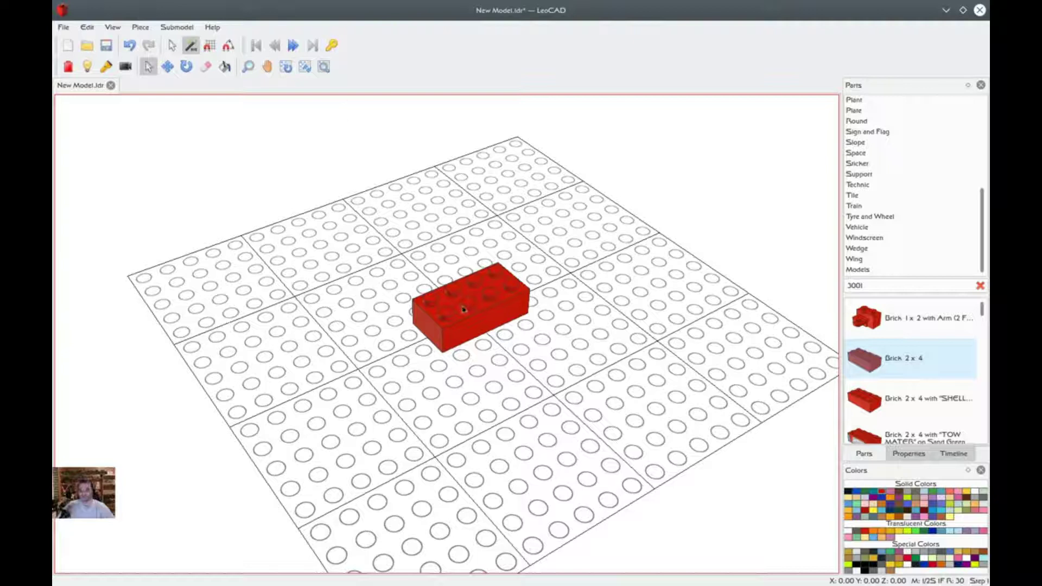
# Step: Insert a second red Brick 2 x 4 directly on top of the first one and deselect it
pyautogui.press('alt')
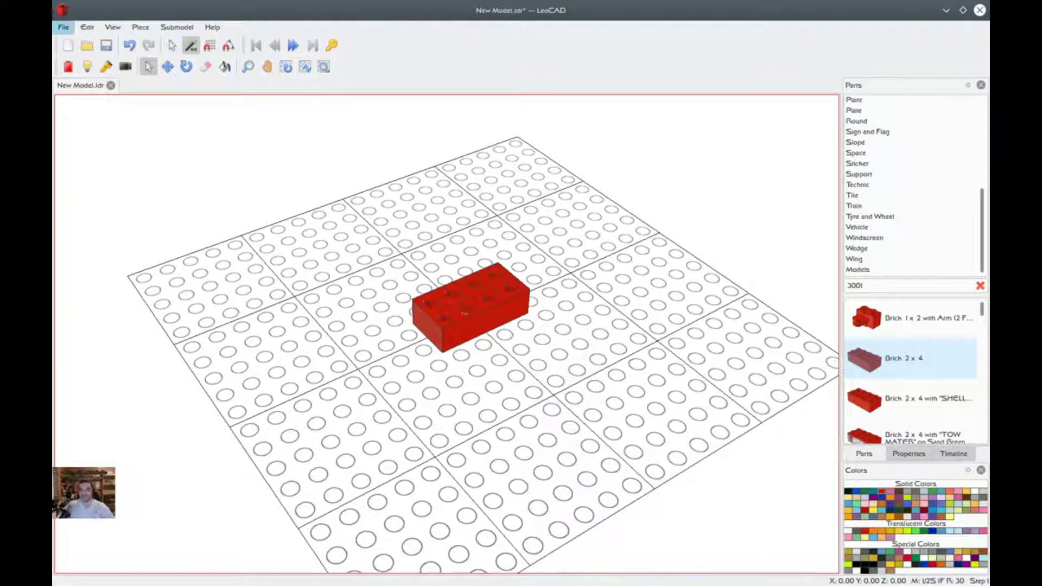
pyautogui.click(477, 306)
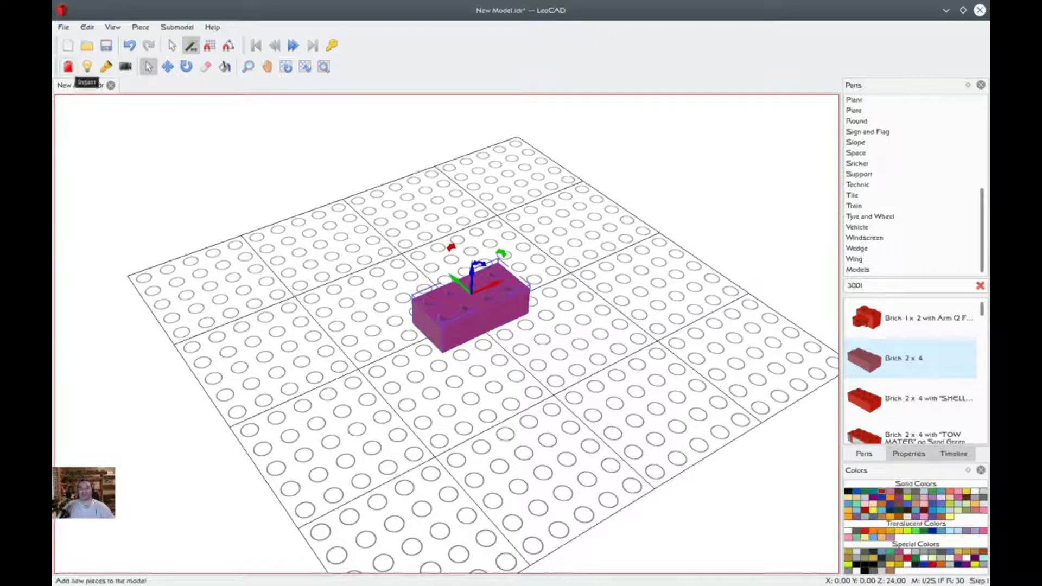
pyautogui.click(69, 67)
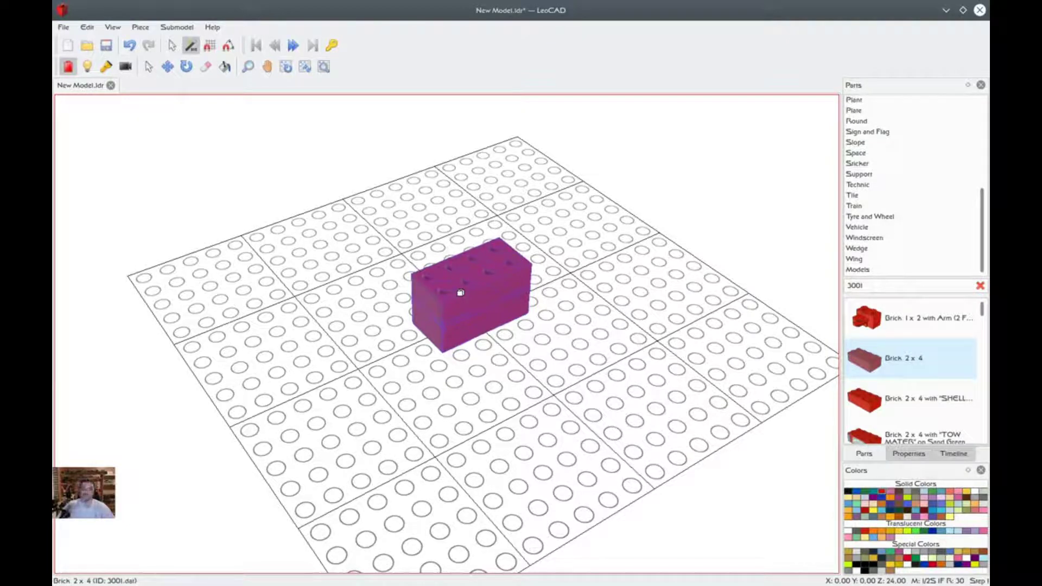
pyautogui.click(459, 292)
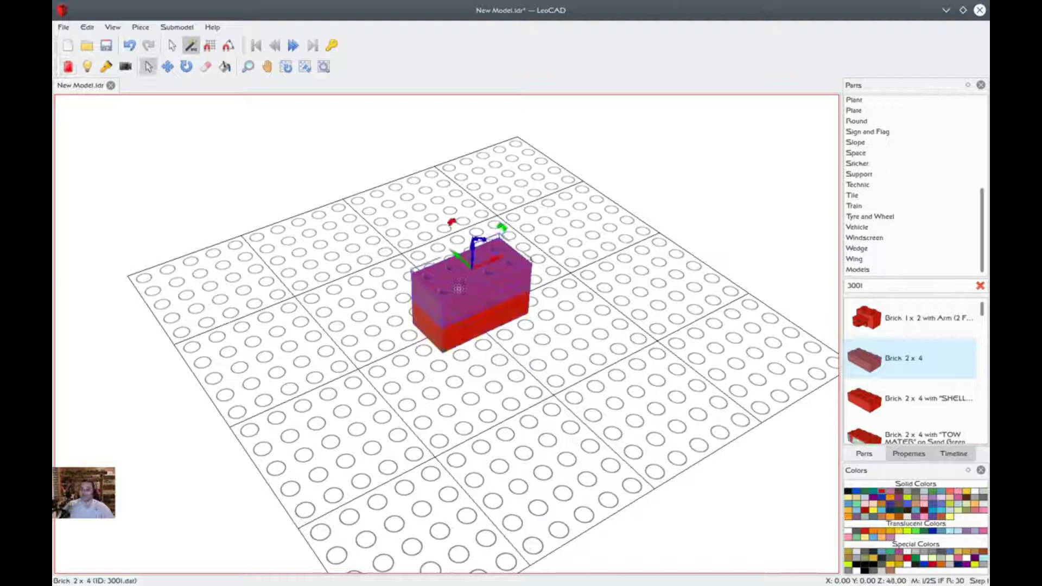
pyautogui.click(364, 201)
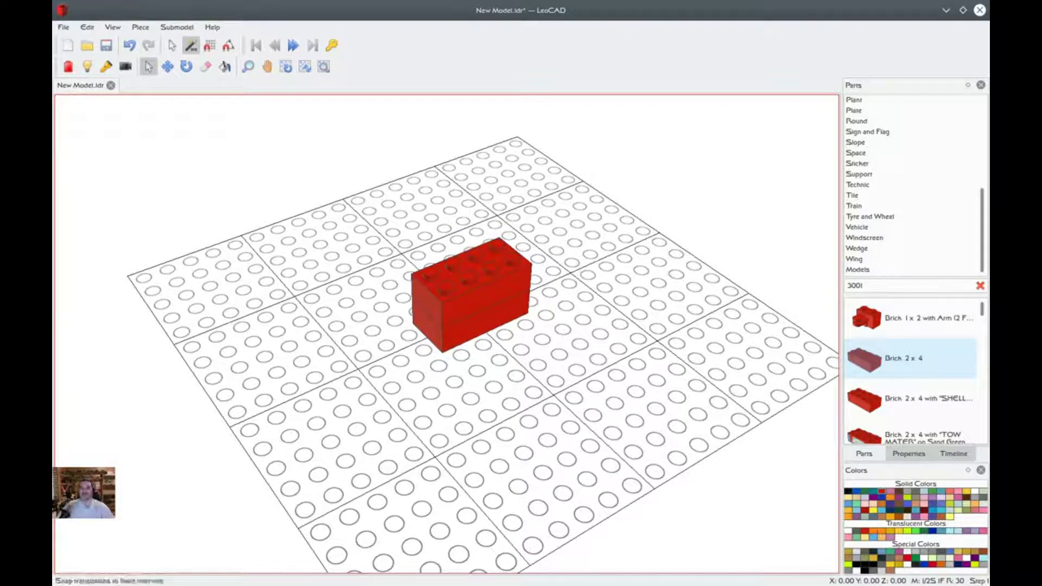
pyautogui.click(210, 46)
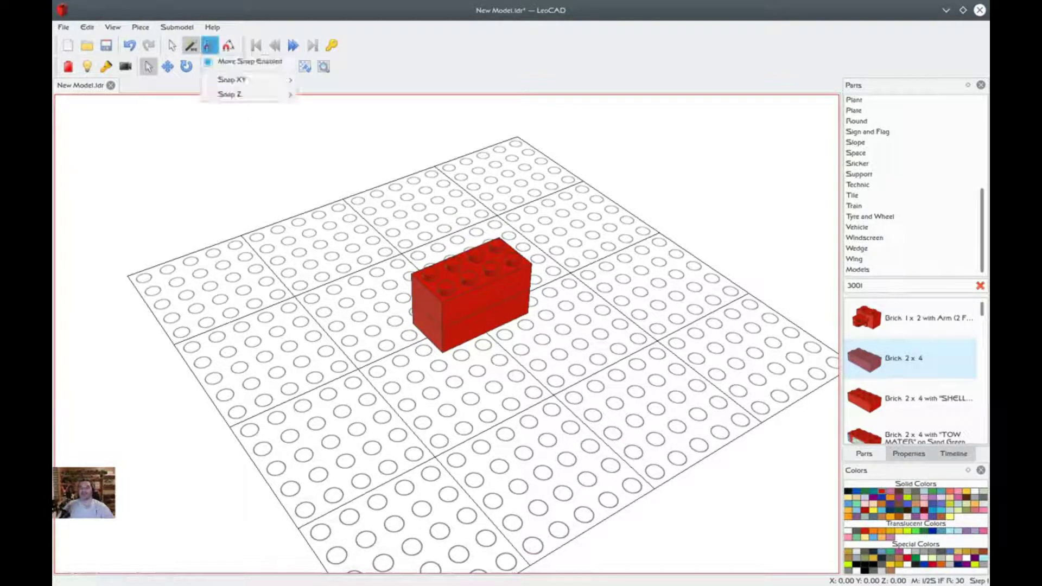
pyautogui.moveTo(239, 80)
pyautogui.press('Escape')
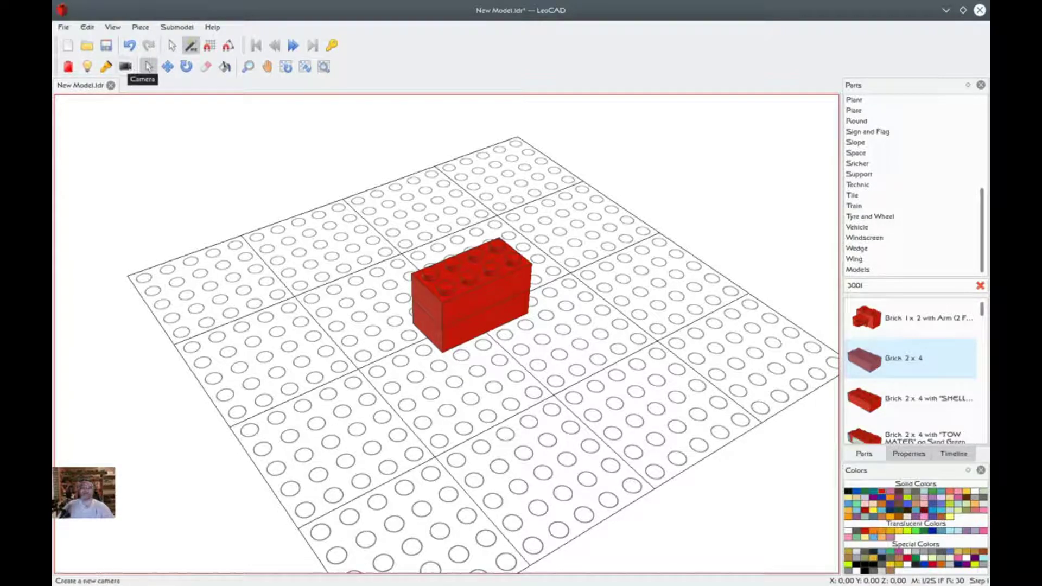
pyautogui.click(148, 66)
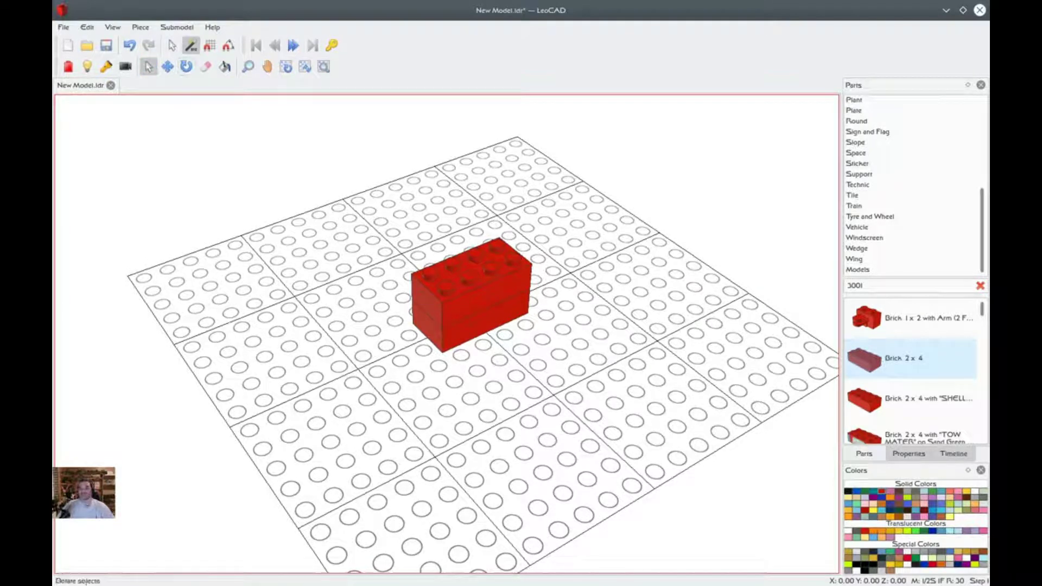
# Step: Paint the upper 2 x 4 brick green and return to the Select tool
pyautogui.click(225, 66)
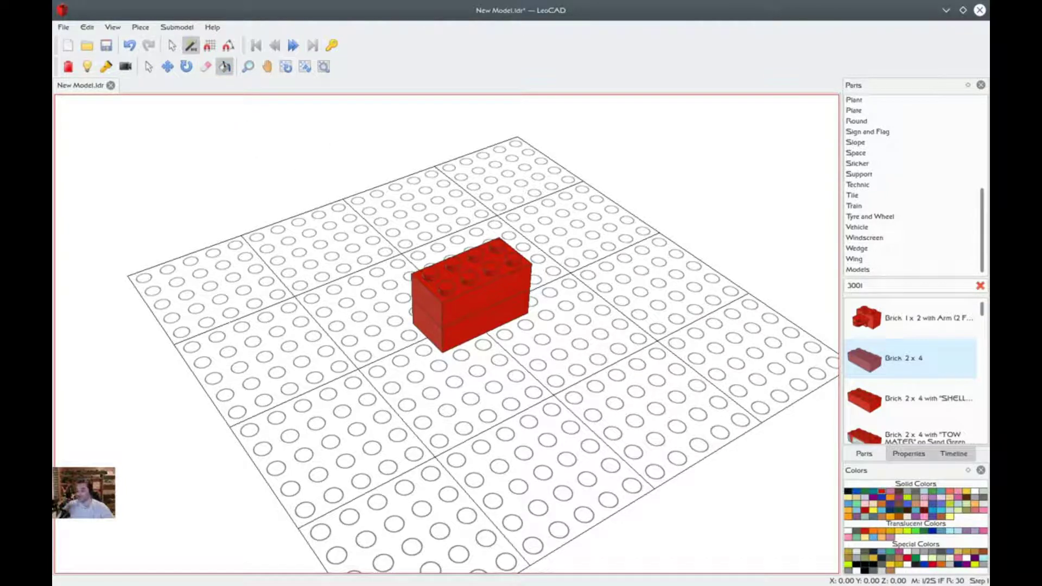
pyautogui.click(933, 491)
pyautogui.click(453, 270)
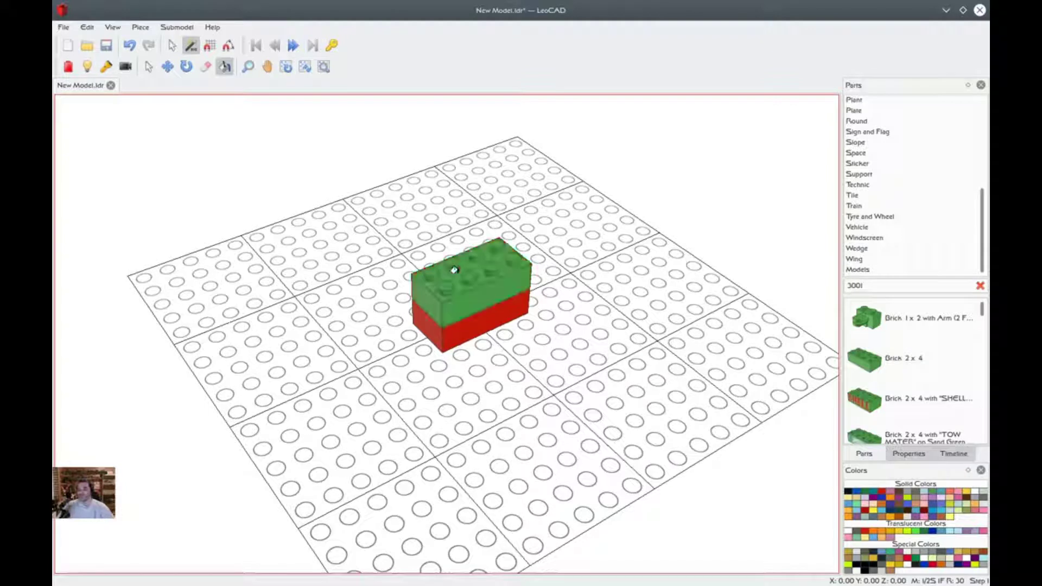
pyautogui.click(148, 66)
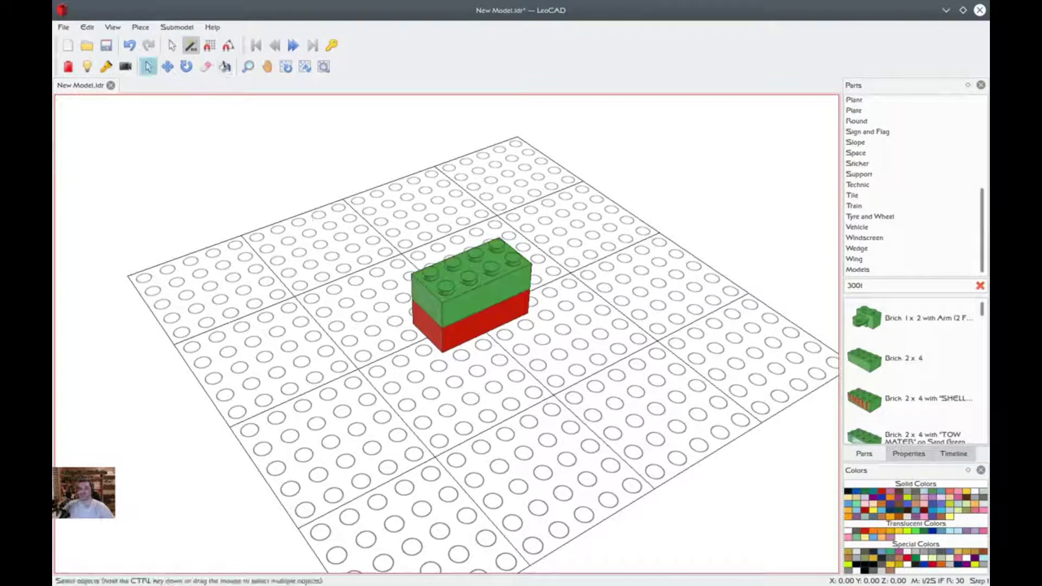
# Step: Examine the two stacked bricks from several angles and at different zoom levels
pyautogui.moveTo(402, 254)
pyautogui.mouseDown(button='right')
pyautogui.moveTo(389, 235)
pyautogui.moveTo(425, 228)
pyautogui.moveTo(395, 237)
pyautogui.moveTo(416, 226)
pyautogui.moveTo(397, 247)
pyautogui.moveTo(368, 237)
pyautogui.moveTo(372, 223)
pyautogui.moveTo(406, 236)
pyautogui.moveTo(396, 242)
pyautogui.moveTo(417, 228)
pyautogui.moveTo(416, 170)
pyautogui.moveTo(402, 242)
pyautogui.moveTo(368, 245)
pyautogui.moveTo(395, 246)
pyautogui.moveTo(387, 247)
pyautogui.mouseUp(button='right')
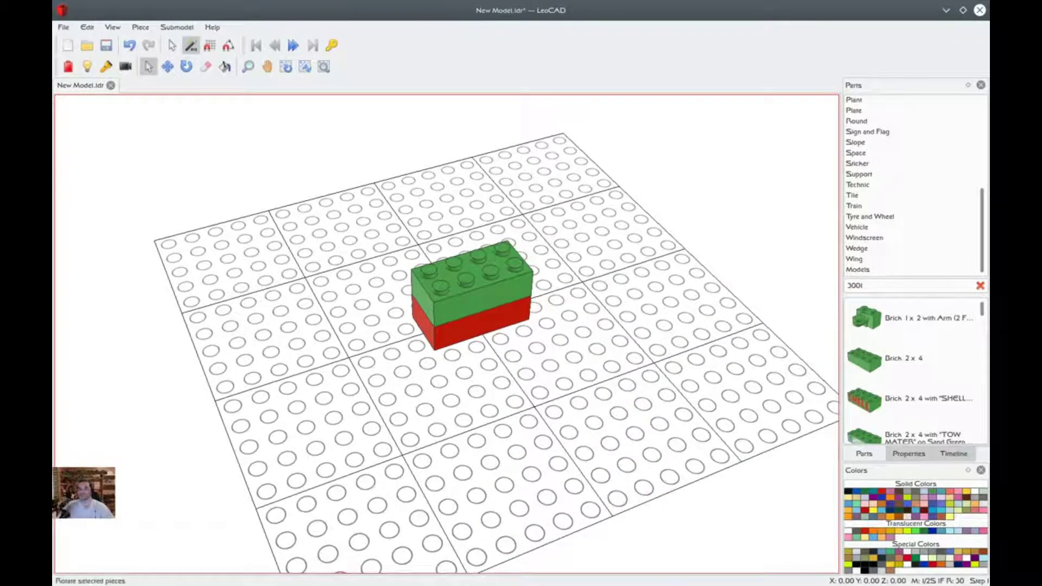
pyautogui.click(187, 66)
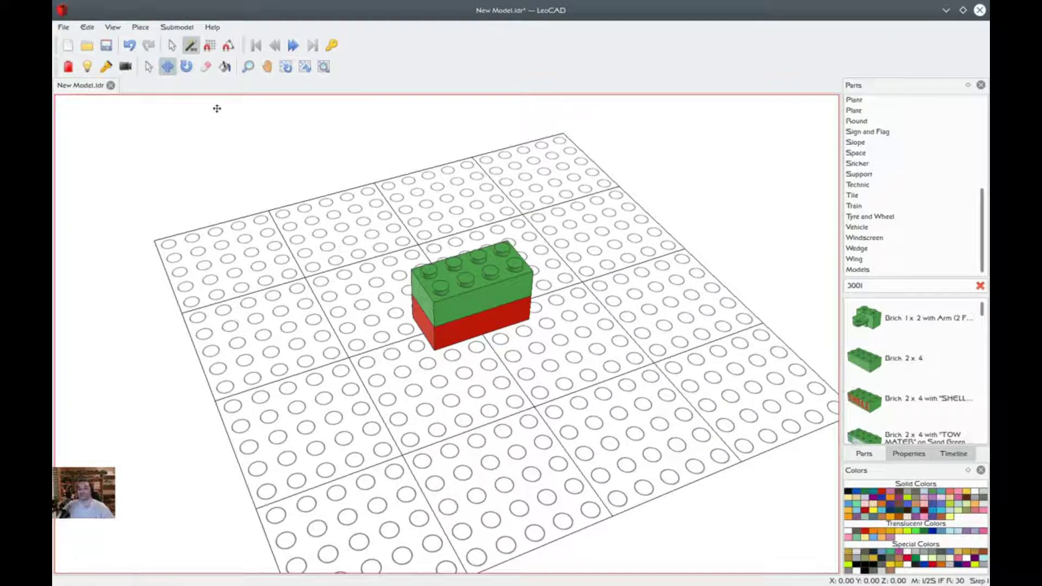
pyautogui.click(148, 66)
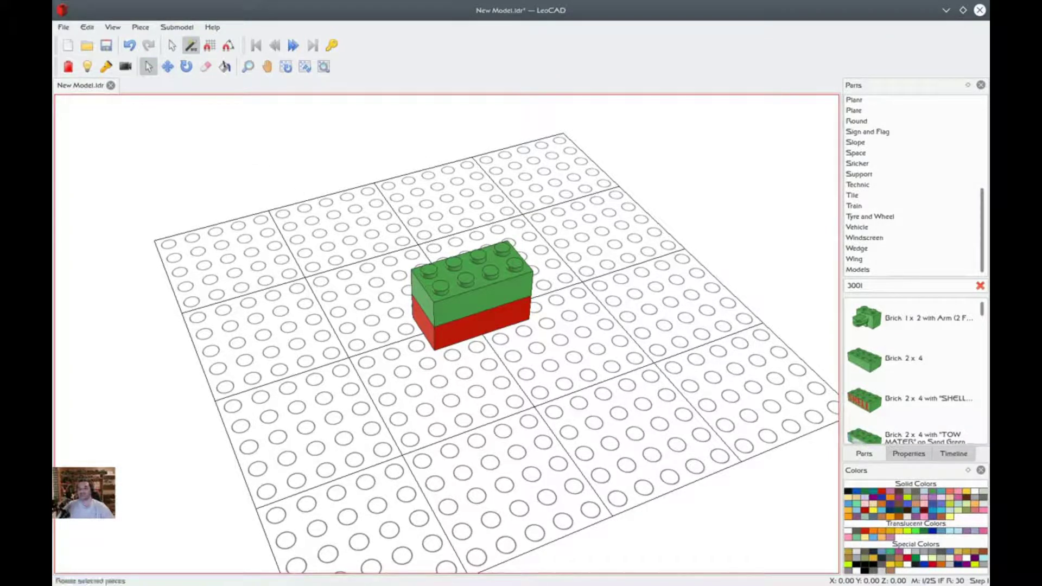
pyautogui.moveTo(428, 360); pyautogui.dragTo(448, 347, button='right')
pyautogui.moveTo(443, 346)
pyautogui.keyDown('alt'); pyautogui.mouseDown()
pyautogui.moveTo(440, 361)
pyautogui.moveTo(469, 353)
pyautogui.moveTo(433, 357)
pyautogui.mouseUp(); pyautogui.keyUp('alt')
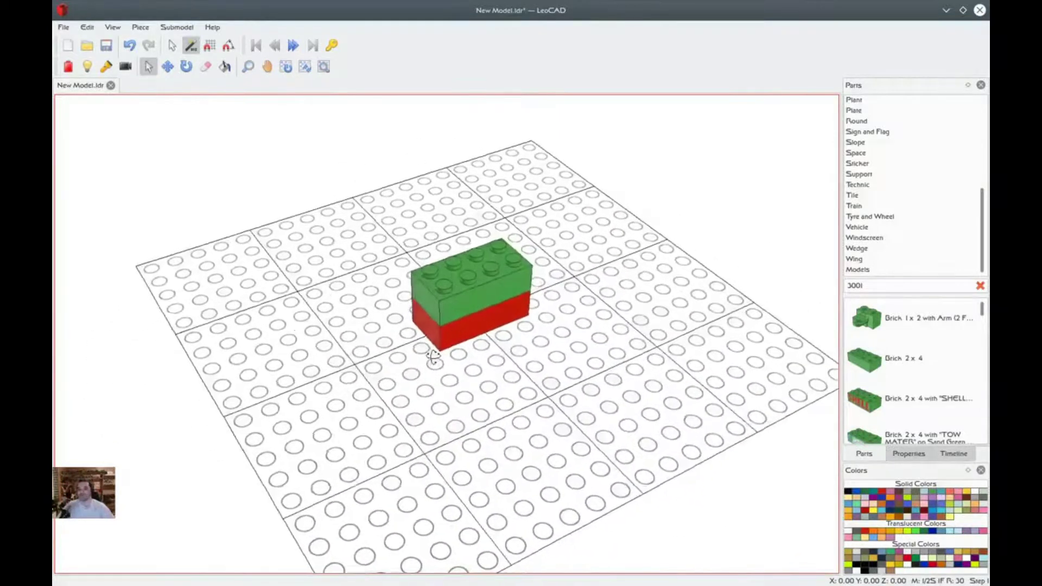
pyautogui.moveTo(434, 357); pyautogui.dragTo(443, 357, button='right')
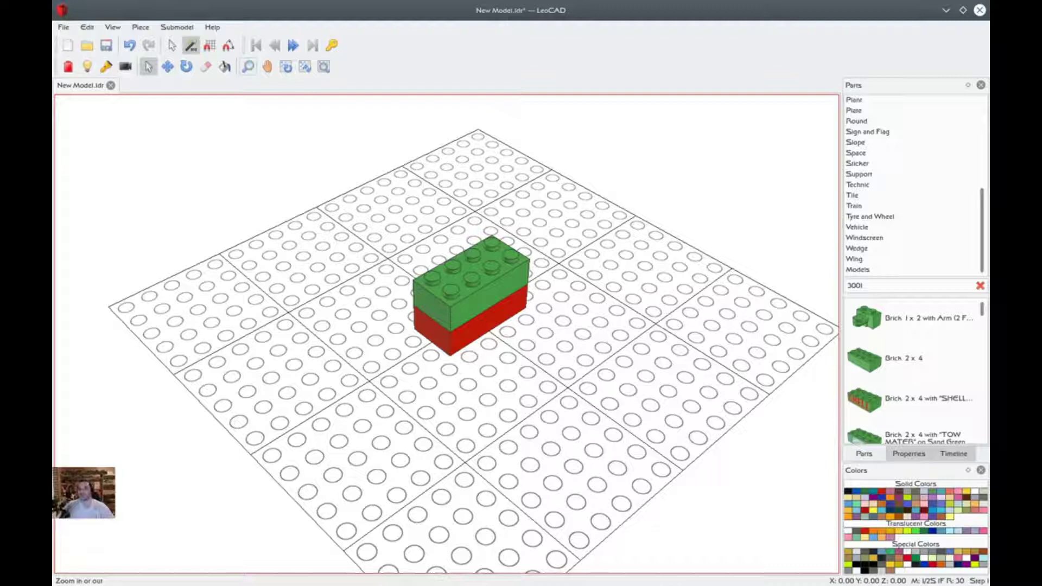
pyautogui.moveTo(470, 389)
pyautogui.mouseDown(button='right')
pyautogui.moveTo(477, 360)
pyautogui.moveTo(478, 377)
pyautogui.mouseUp(button='right')
pyautogui.scroll(2, 477, 377)
pyautogui.scroll(-3, 477, 376)
pyautogui.scroll(3, 477, 375)
pyautogui.scroll(-3, 475, 377)
pyautogui.scroll(4, 475, 378)
pyautogui.scroll(-3, 474, 379)
pyautogui.scroll(2, 475, 379)
pyautogui.scroll(-3, 475, 379)
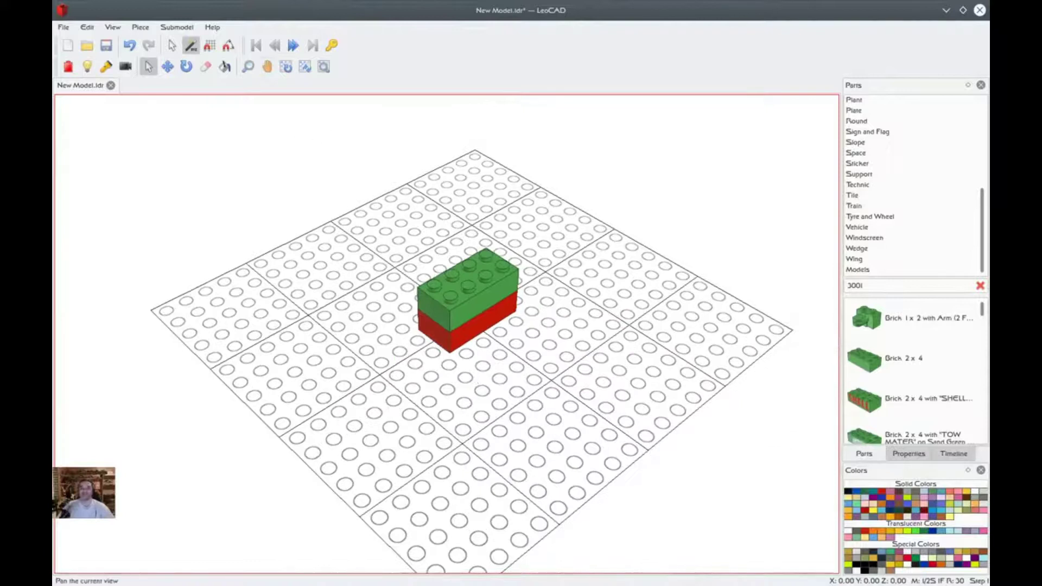
# Step: View the stacked bricks from shifted positions with the Pan tool, then return to the Select tool and orbit to a lower angle
pyautogui.click(267, 66)
pyautogui.moveTo(441, 298); pyautogui.dragTo(383, 293)
pyautogui.scroll(5, 383, 294)
pyautogui.moveTo(411, 226); pyautogui.dragTo(427, 267)
pyautogui.scroll(-1, 427, 267)
pyautogui.scroll(-2, 428, 267)
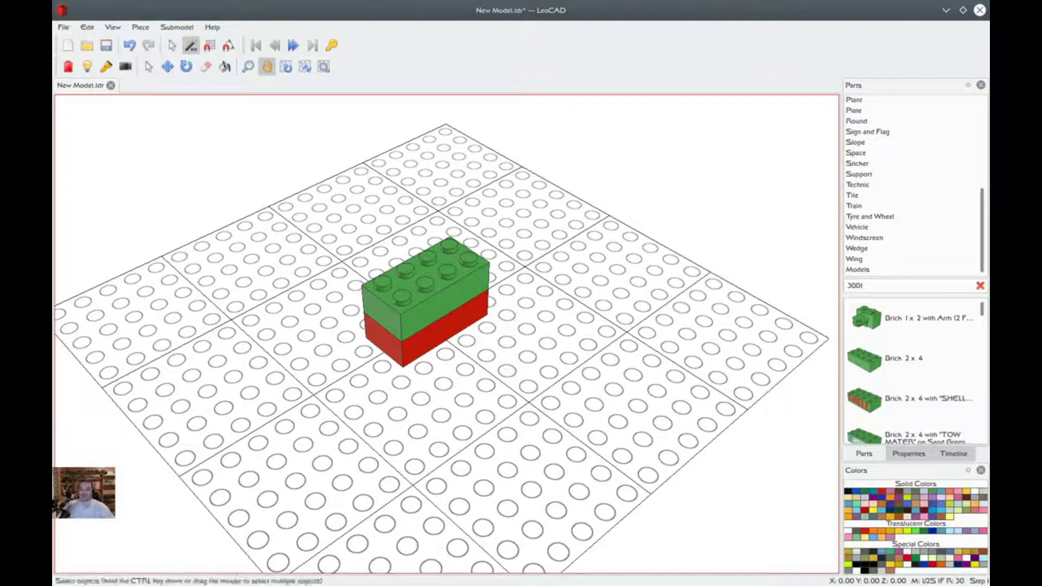
pyautogui.click(148, 66)
pyautogui.moveTo(340, 279); pyautogui.dragTo(337, 262, button='right')
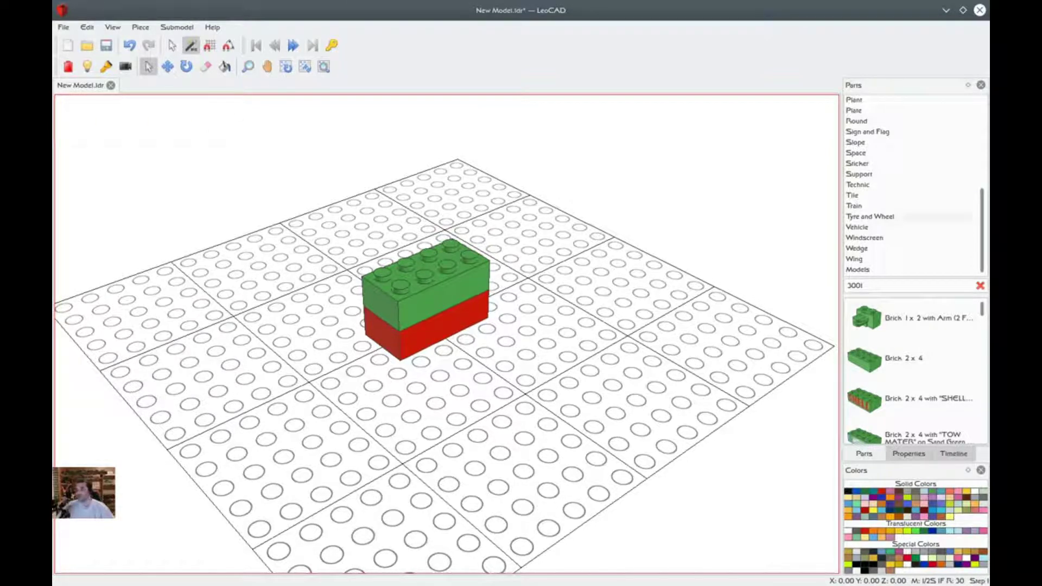
# Step: Look through the list of part categories and open the Hinge and Bracket category
pyautogui.scroll(6, 912, 184)
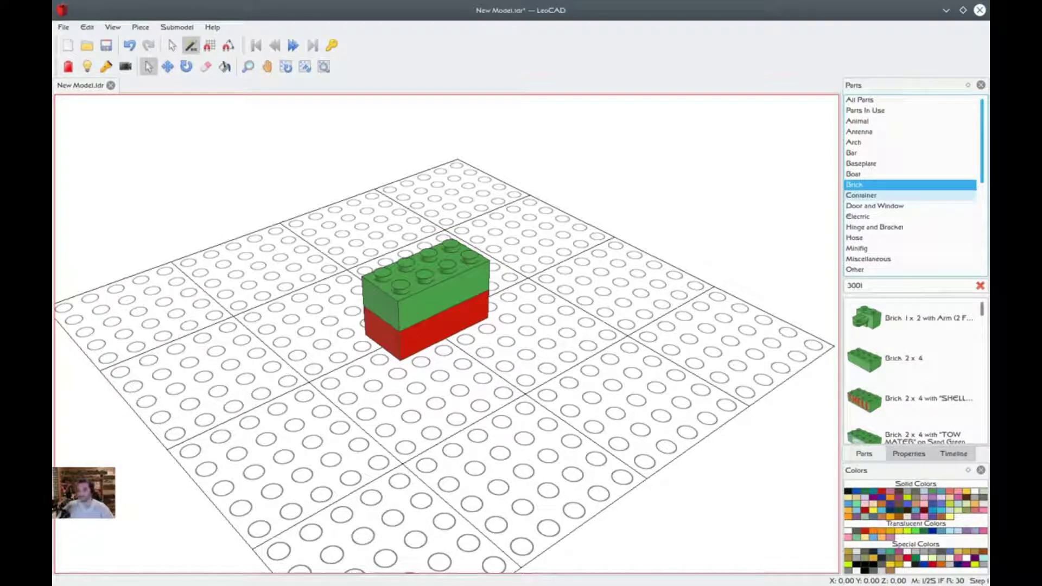
pyautogui.scroll(-3, 895, 195)
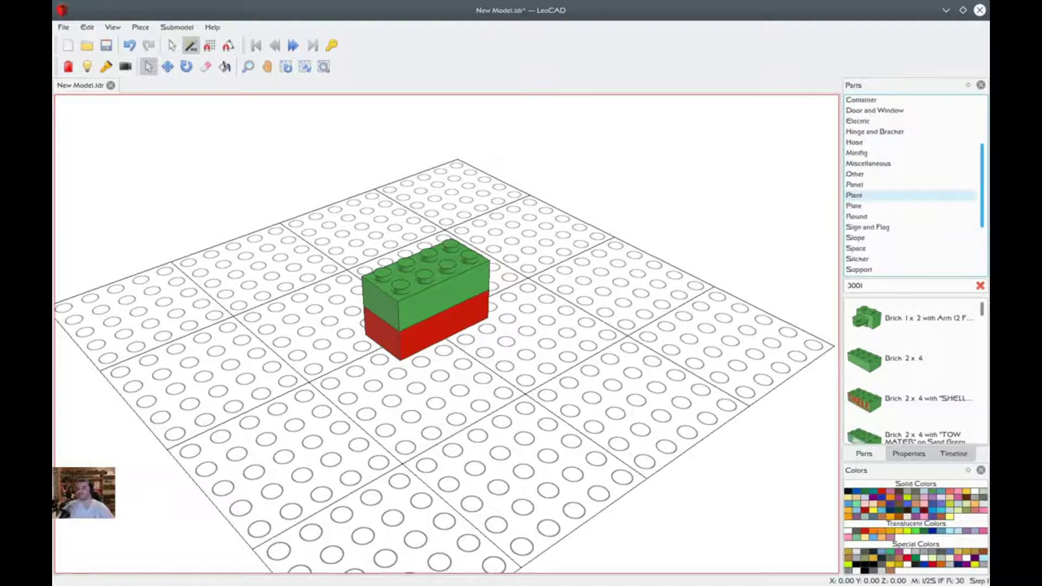
pyautogui.scroll(-2, 895, 168)
pyautogui.scroll(2, 896, 164)
pyautogui.scroll(1, 895, 163)
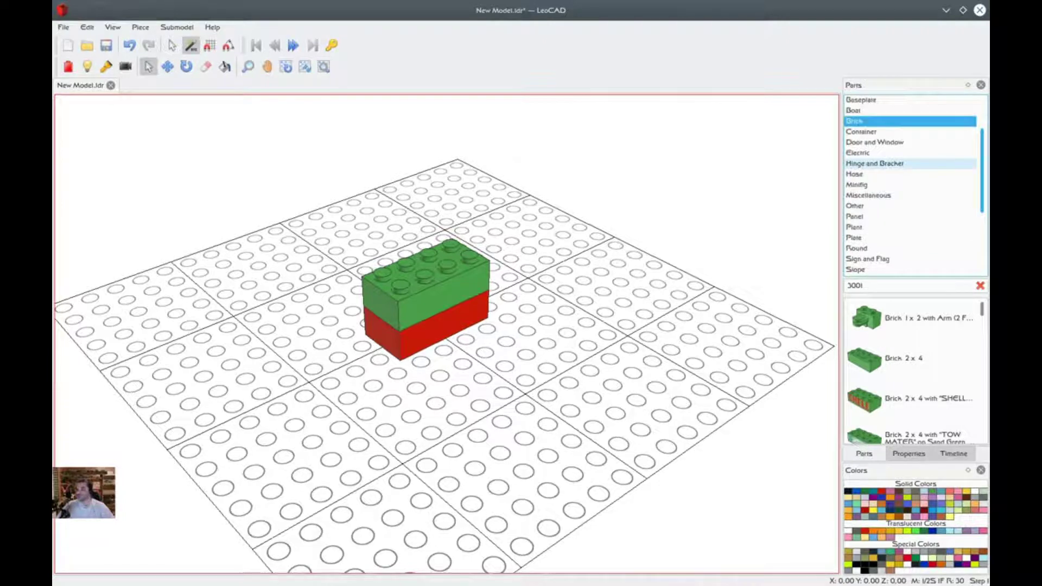
pyautogui.click(896, 163)
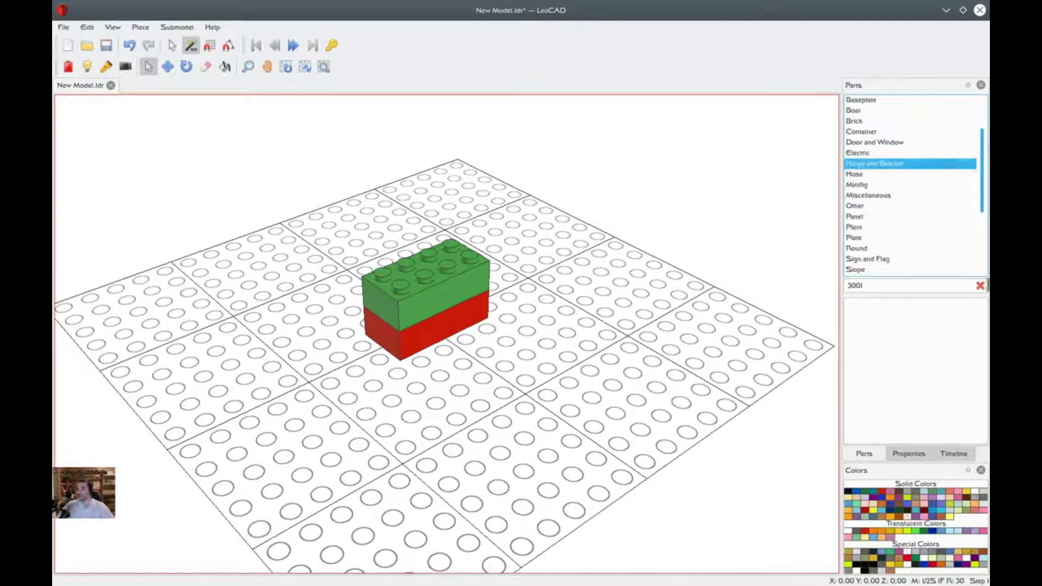
# Step: Search the parts for 3004 and compare the filtered parts in the Brick, Container, and Hinge and Bracket categories
pyautogui.moveTo(890, 286); pyautogui.dragTo(826, 285)
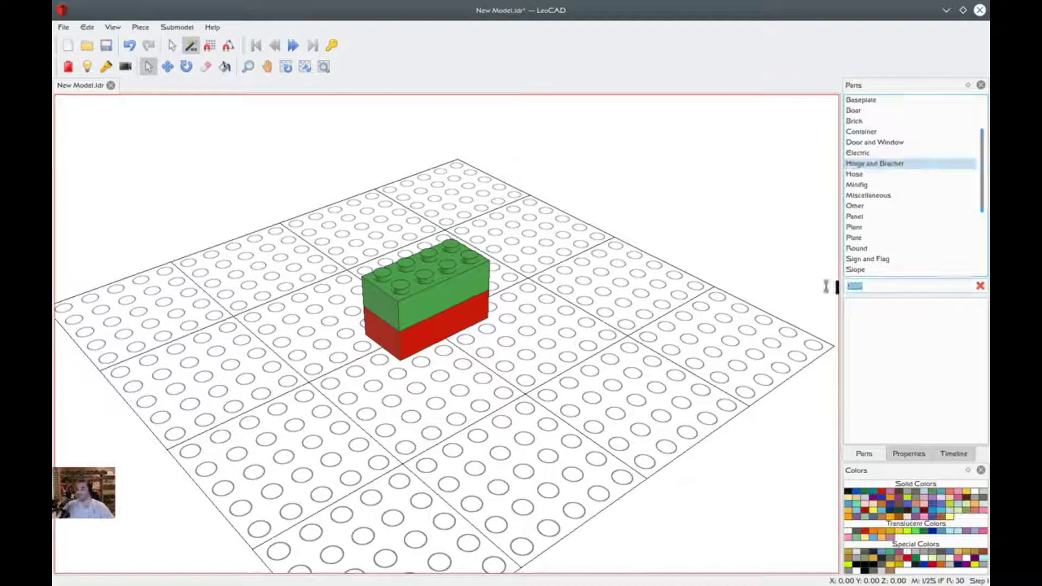
pyautogui.press('BackSpace')
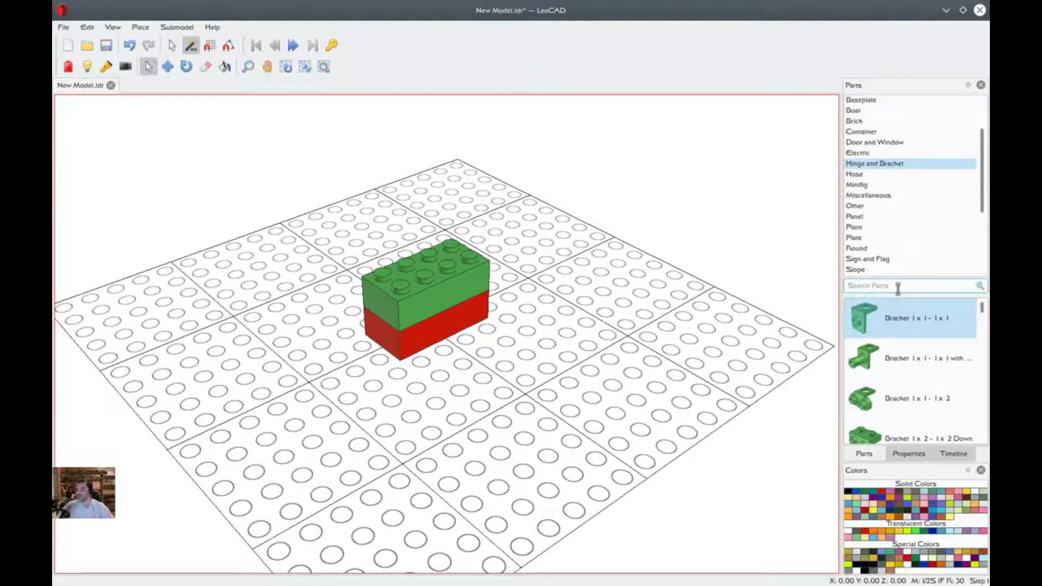
pyautogui.write('300')
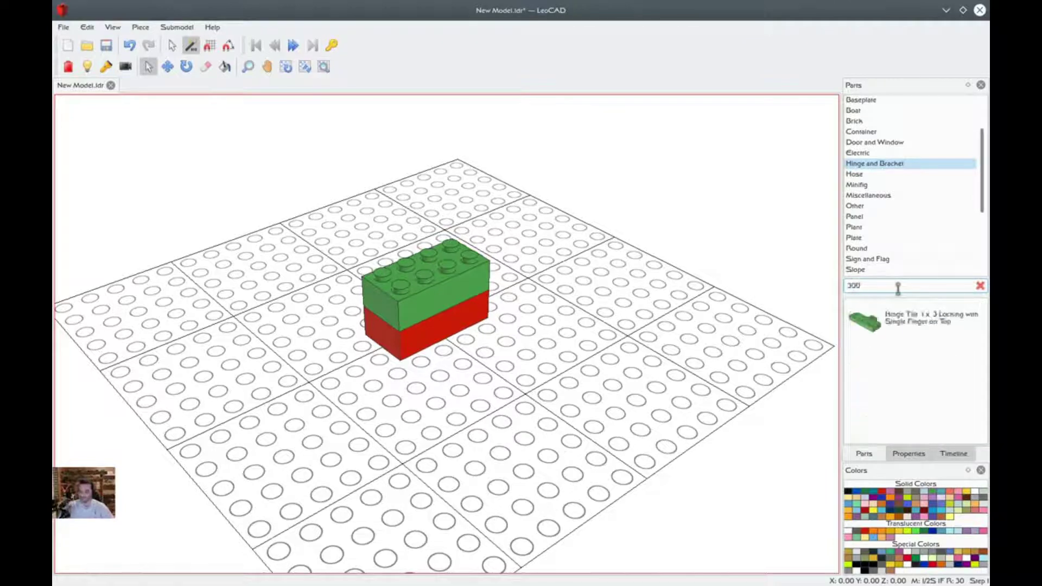
pyautogui.write('4')
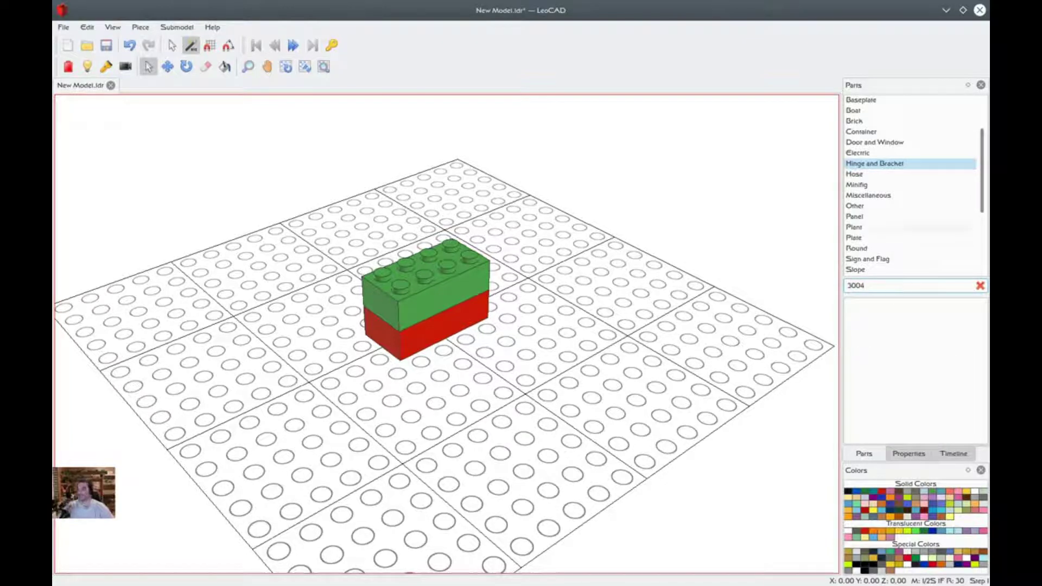
pyautogui.click(855, 122)
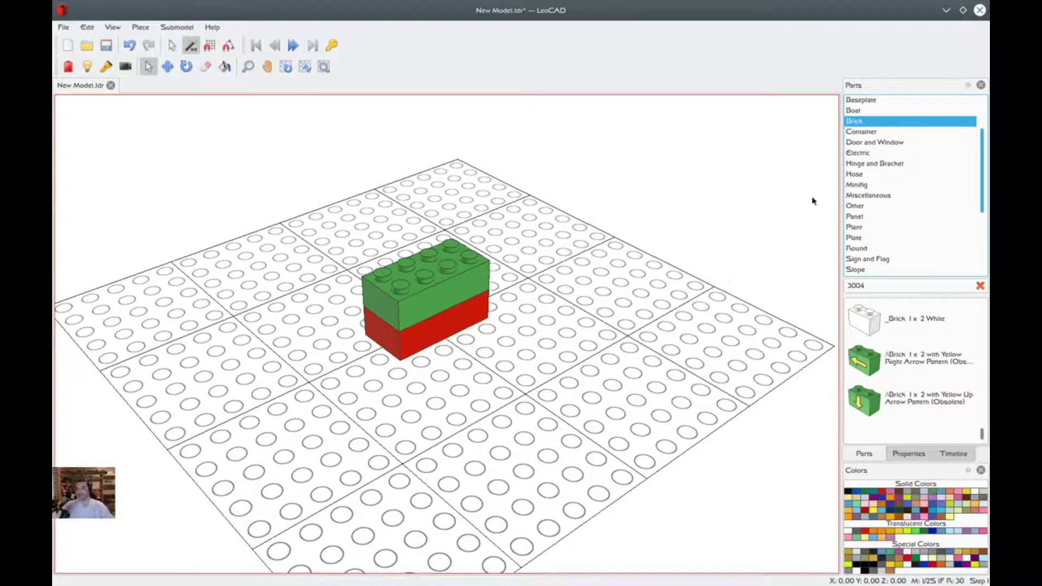
pyautogui.click(869, 131)
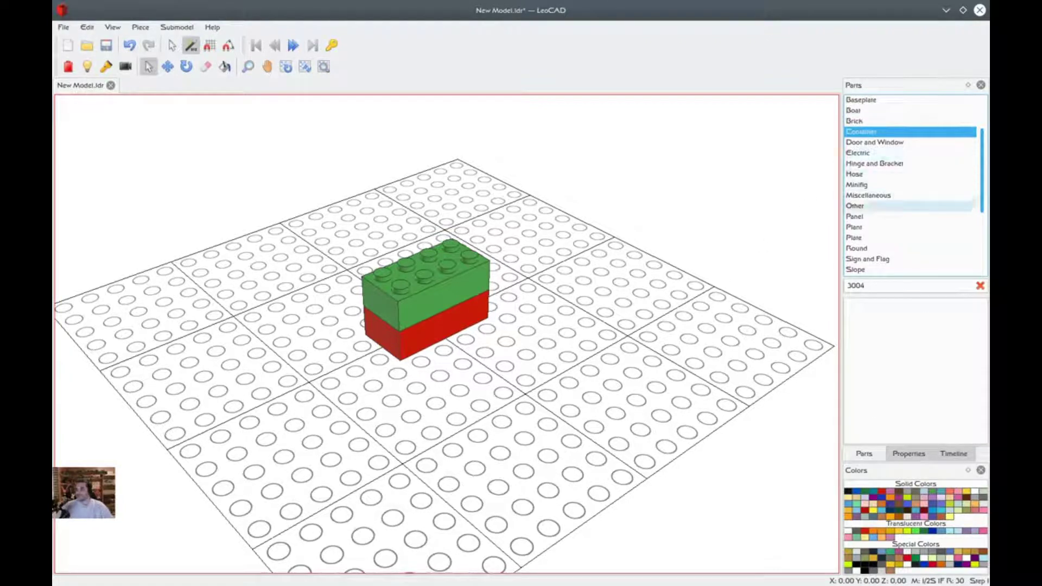
pyautogui.click(874, 163)
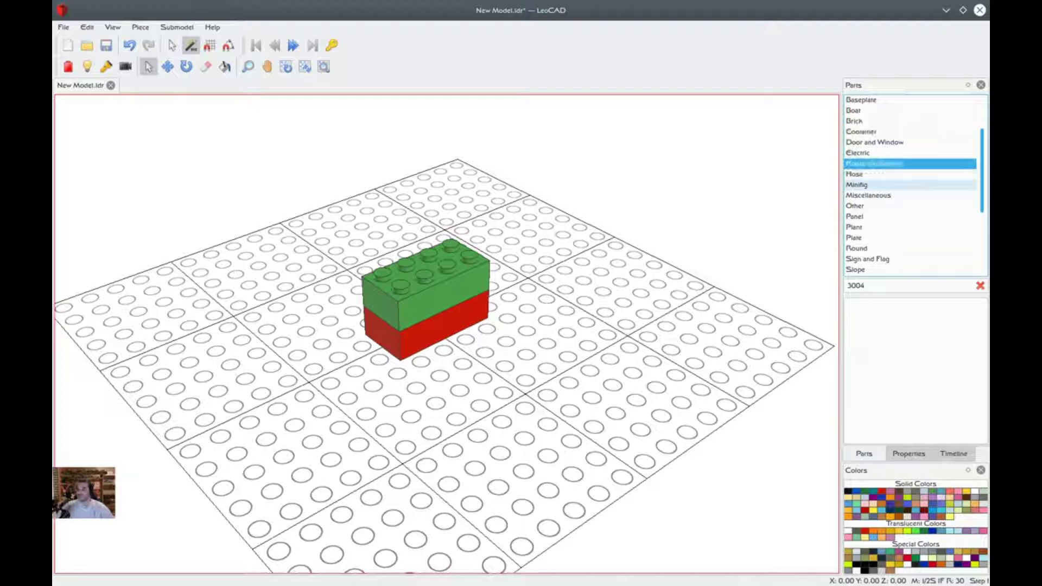
# Step: Clear the part search and set the current part colour to grey
pyautogui.click(980, 285)
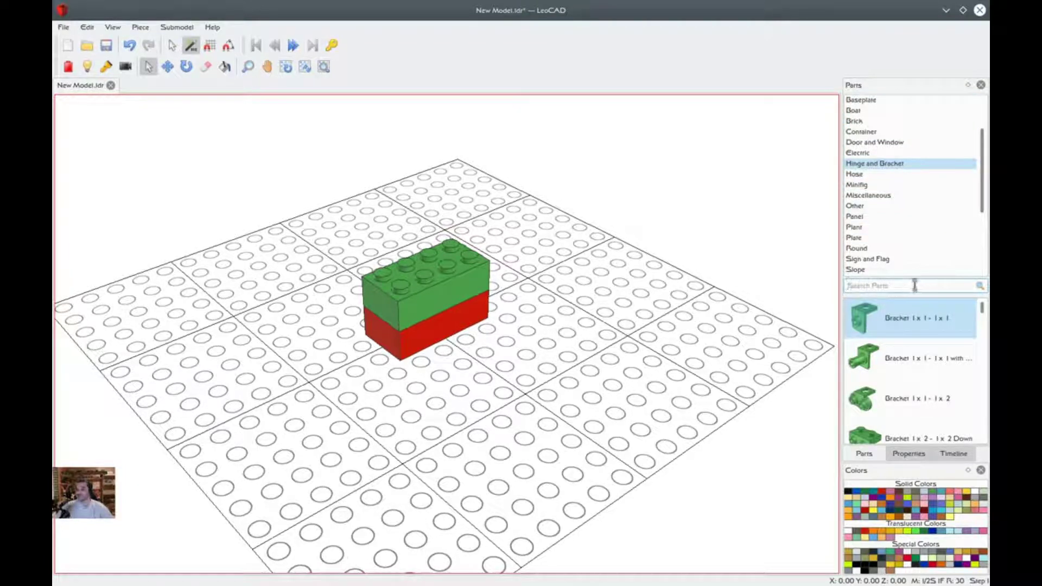
pyautogui.click(944, 286)
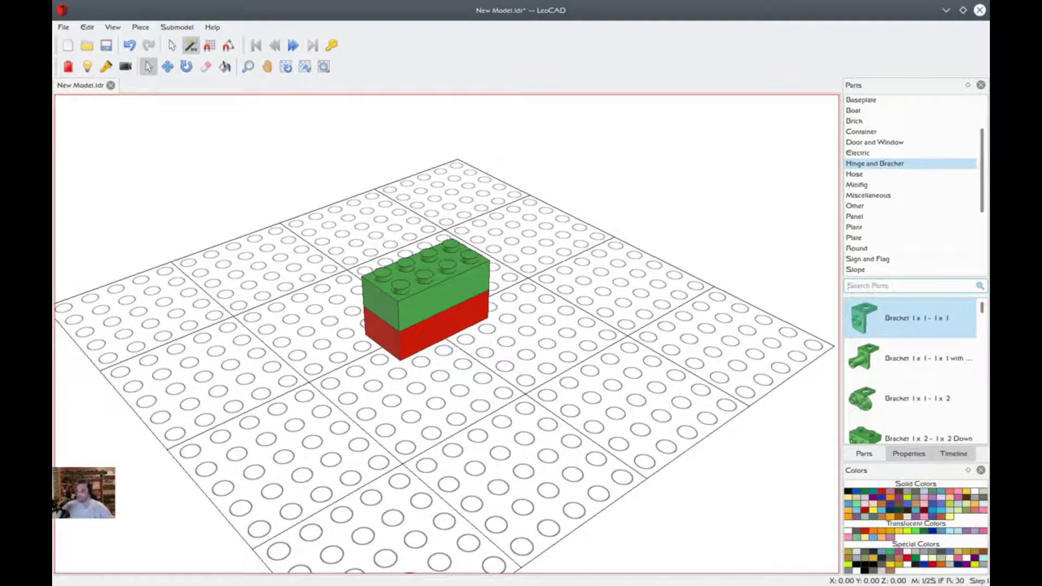
pyautogui.click(905, 491)
# Step: Insert a grey Bracket 1 x 2 - 1 x 4 with Square Corners above the green brick
pyautogui.scroll(-2, 925, 384)
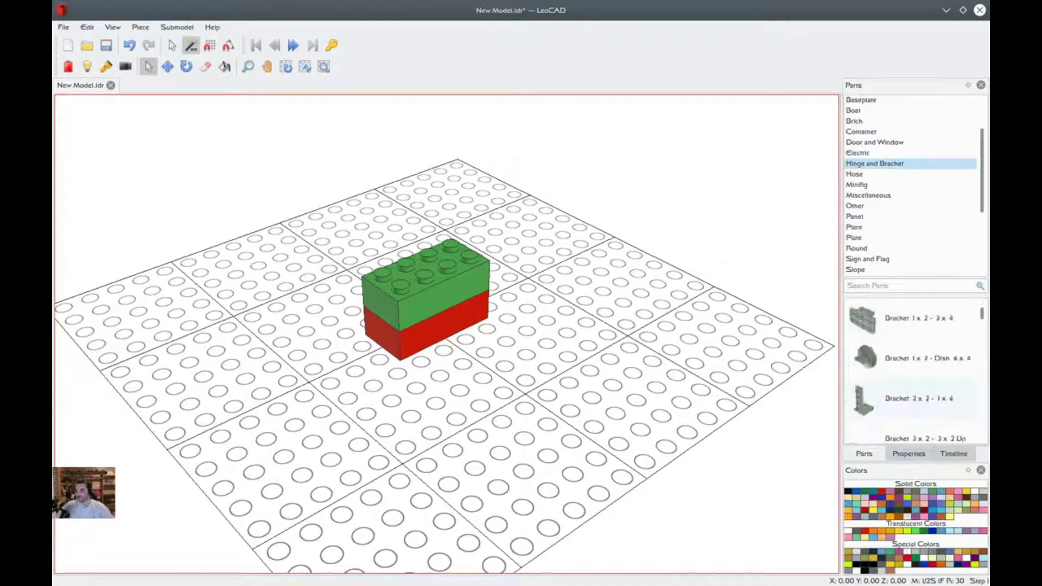
pyautogui.scroll(-3, 912, 374)
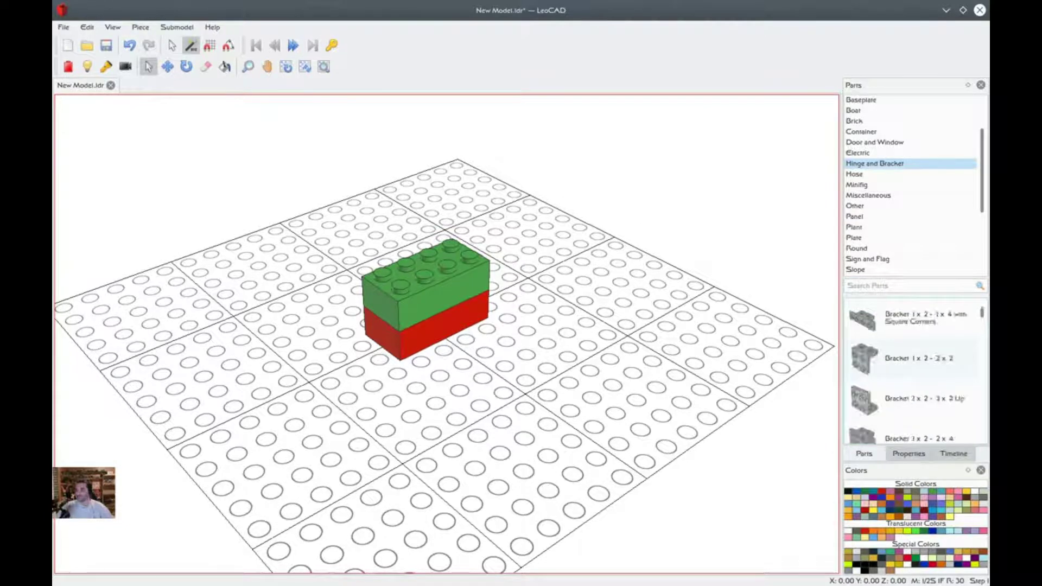
pyautogui.click(910, 319)
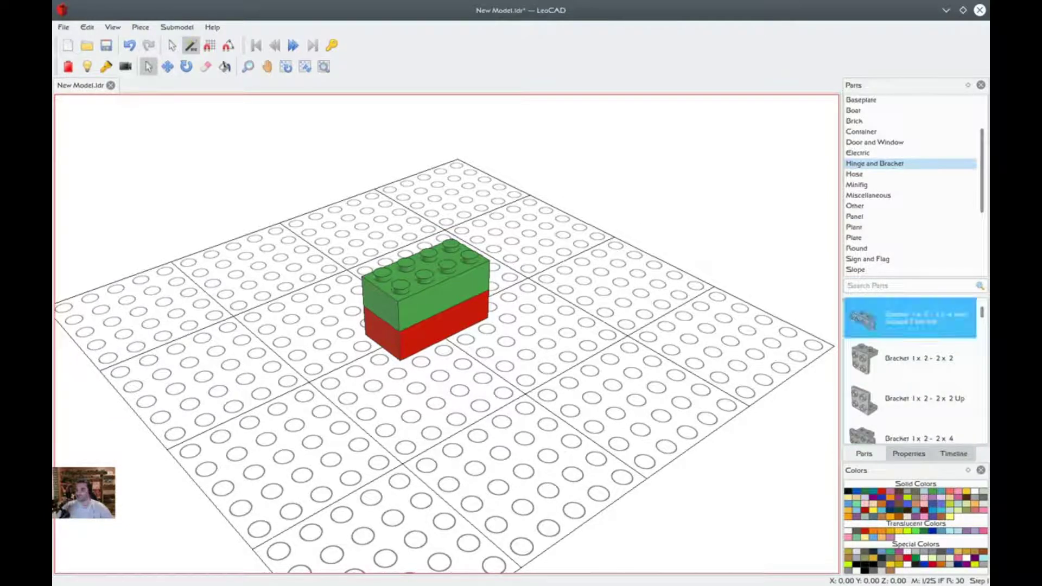
pyautogui.moveTo(911, 318); pyautogui.dragTo(439, 250)
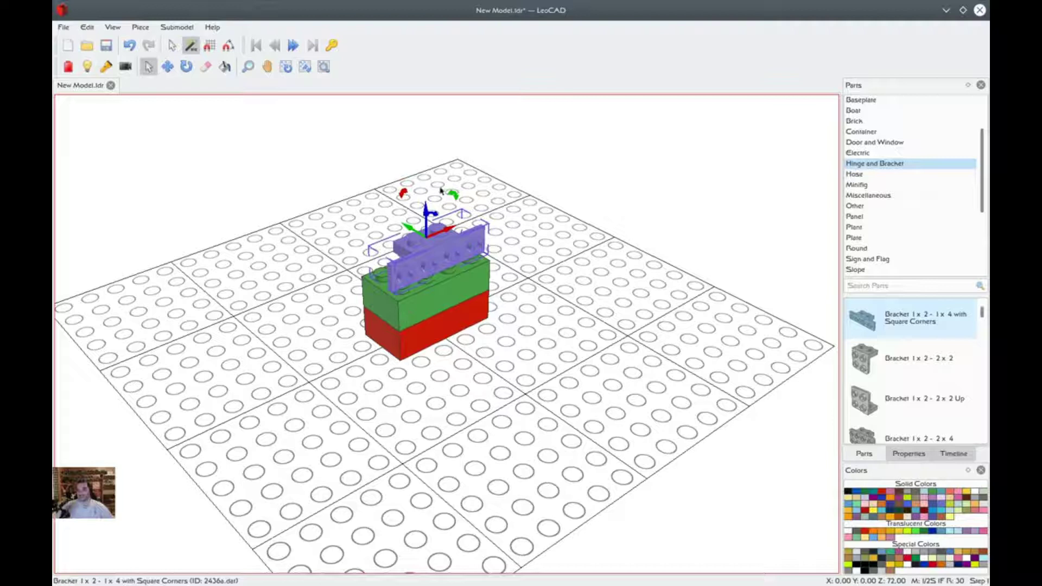
# Step: Lower the bracket to Z 56 and shift it outward to Y 10 so it hooks over the green brick's edge, then deselect it
pyautogui.keyDown('alt'); pyautogui.moveTo(398, 368); pyautogui.dragTo(463, 360); pyautogui.keyUp('alt')
pyautogui.moveTo(462, 361); pyautogui.dragTo(491, 328, button='right')
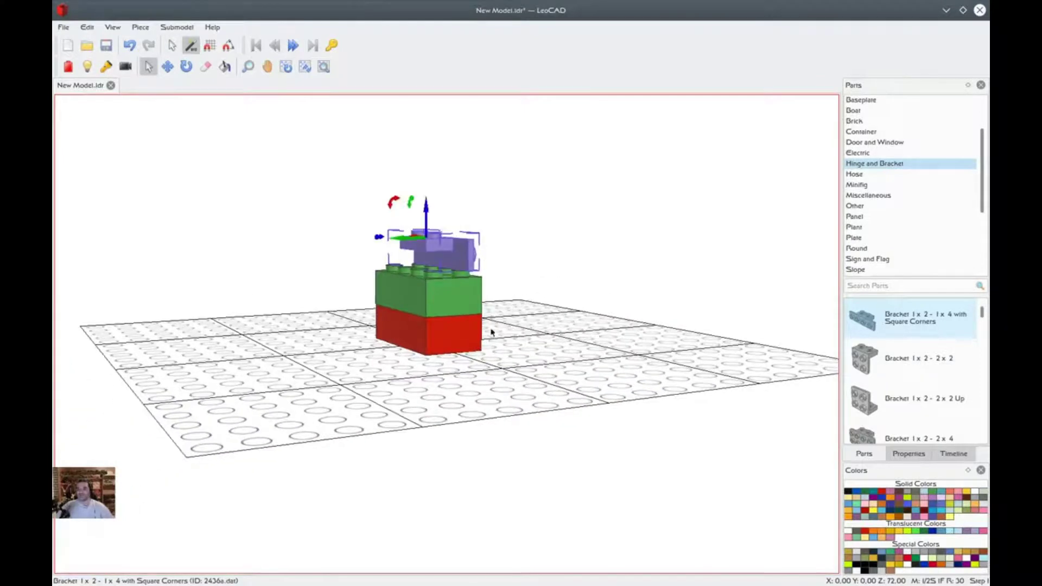
pyautogui.moveTo(428, 204); pyautogui.dragTo(429, 223)
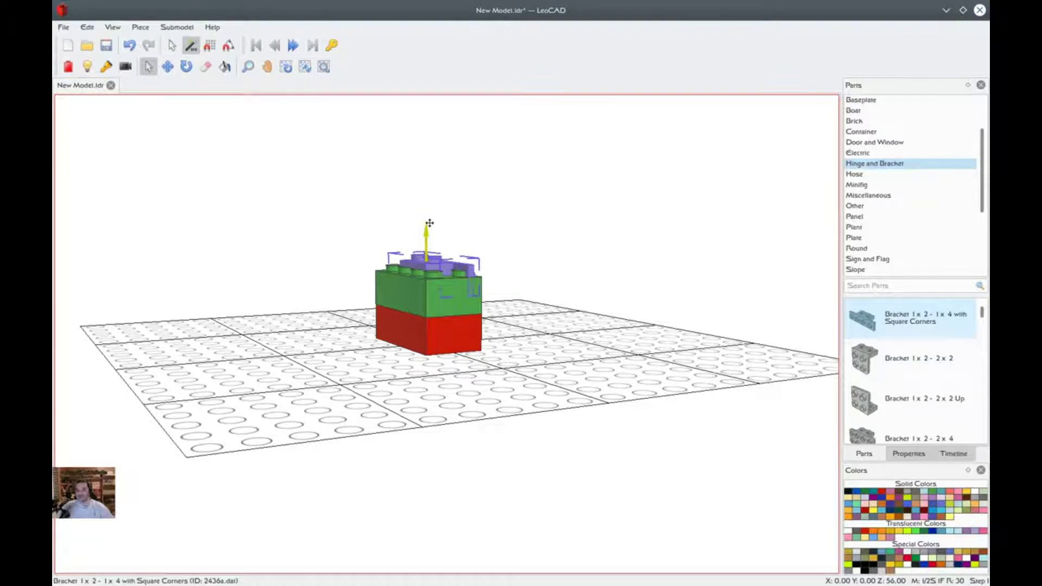
pyautogui.moveTo(431, 306); pyautogui.dragTo(411, 374, button='right')
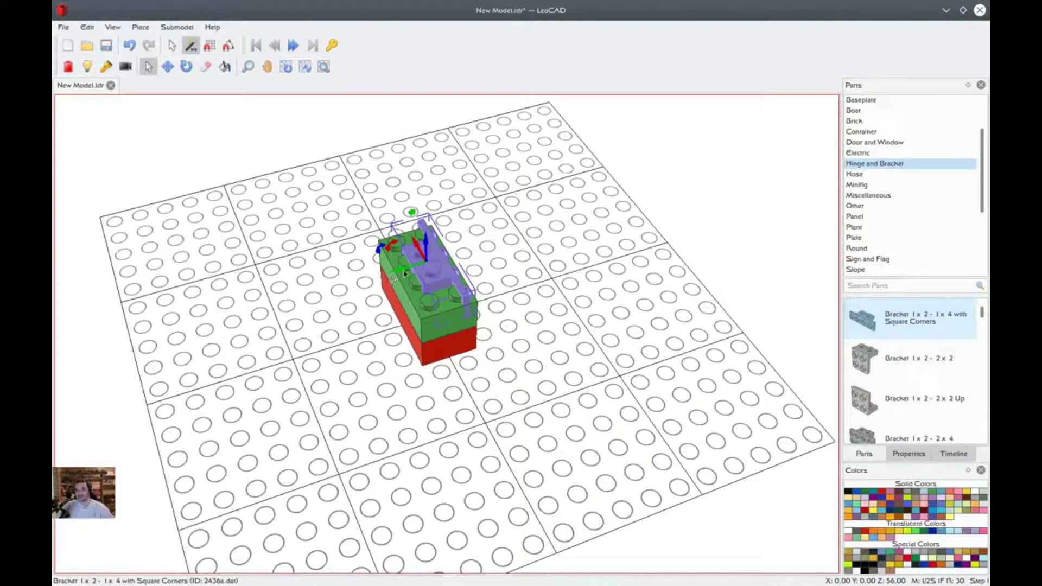
pyautogui.moveTo(404, 275); pyautogui.dragTo(442, 310)
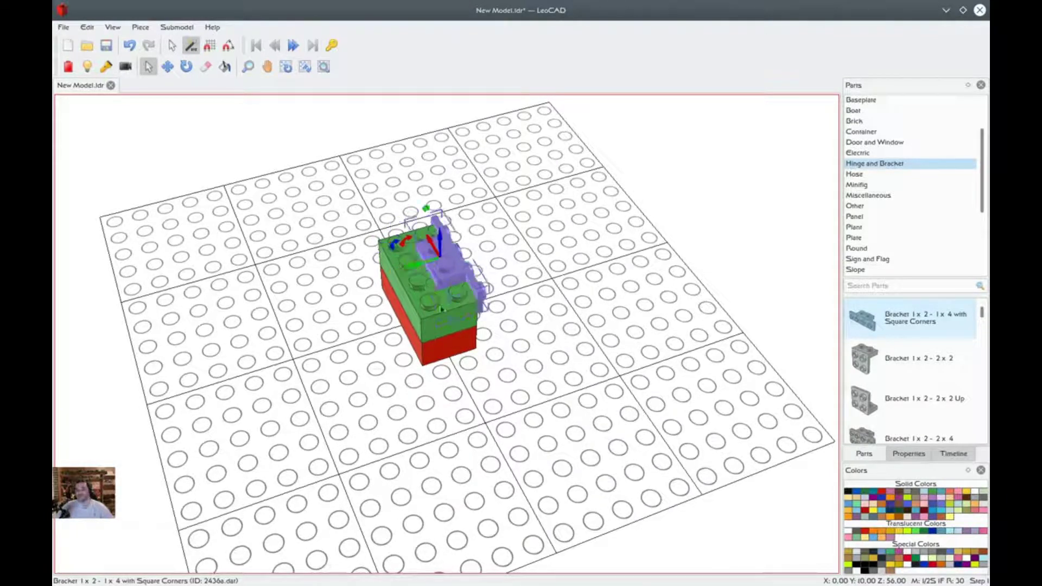
pyautogui.click(472, 370)
pyautogui.moveTo(486, 367); pyautogui.dragTo(425, 342, button='right')
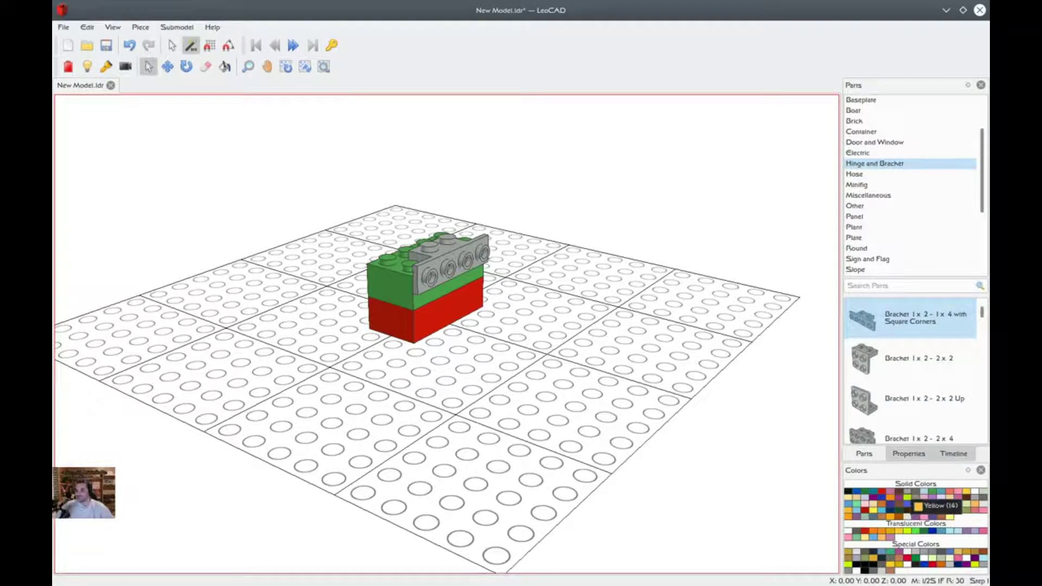
# Step: Set the current colour to yellow and search the Brick category for "1 x 2"
pyautogui.click(966, 492)
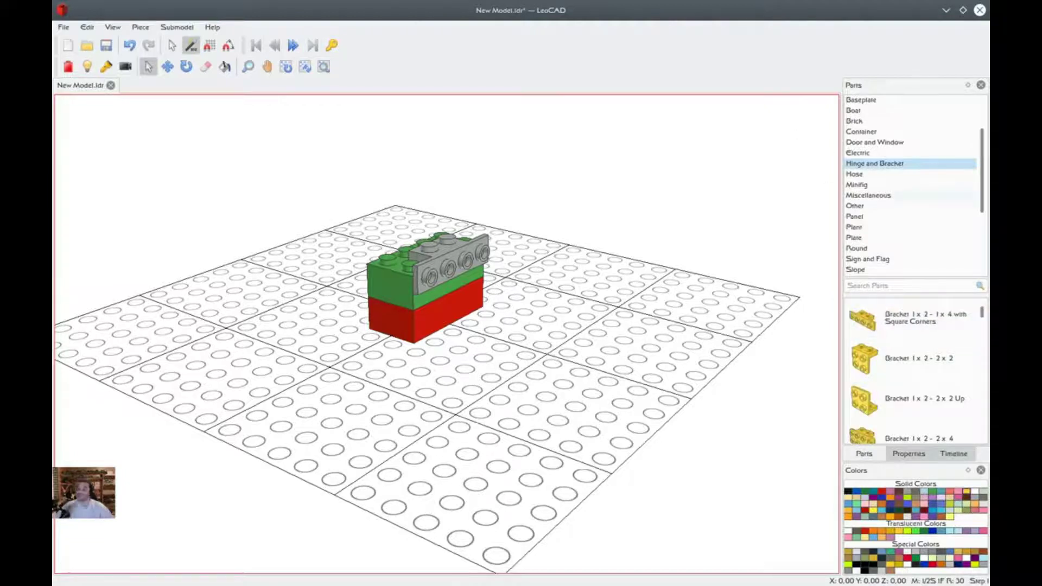
pyautogui.click(910, 121)
pyautogui.scroll(-3, 910, 269)
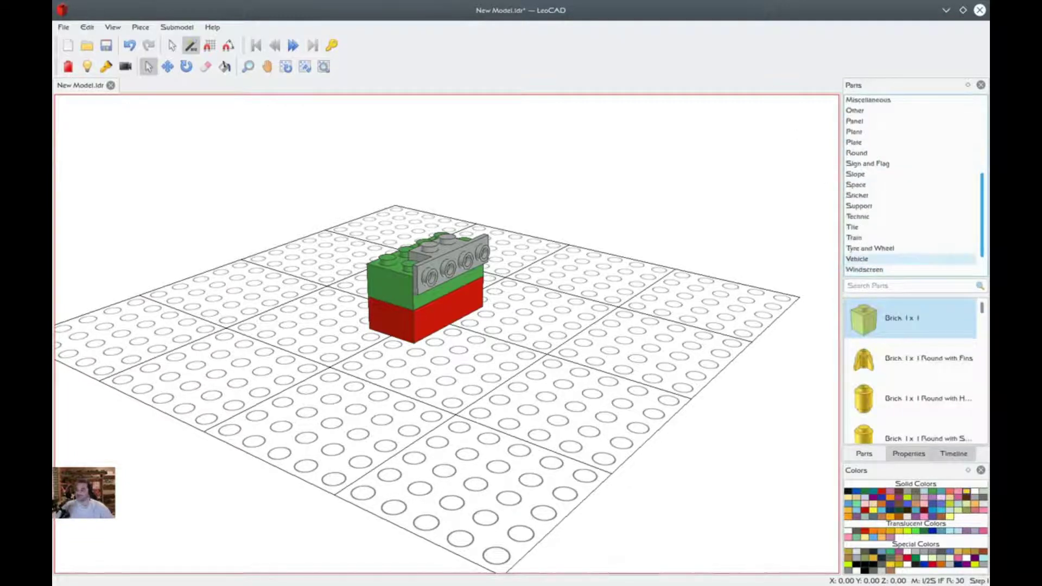
pyautogui.scroll(5, 869, 131)
pyautogui.scroll(1, 868, 131)
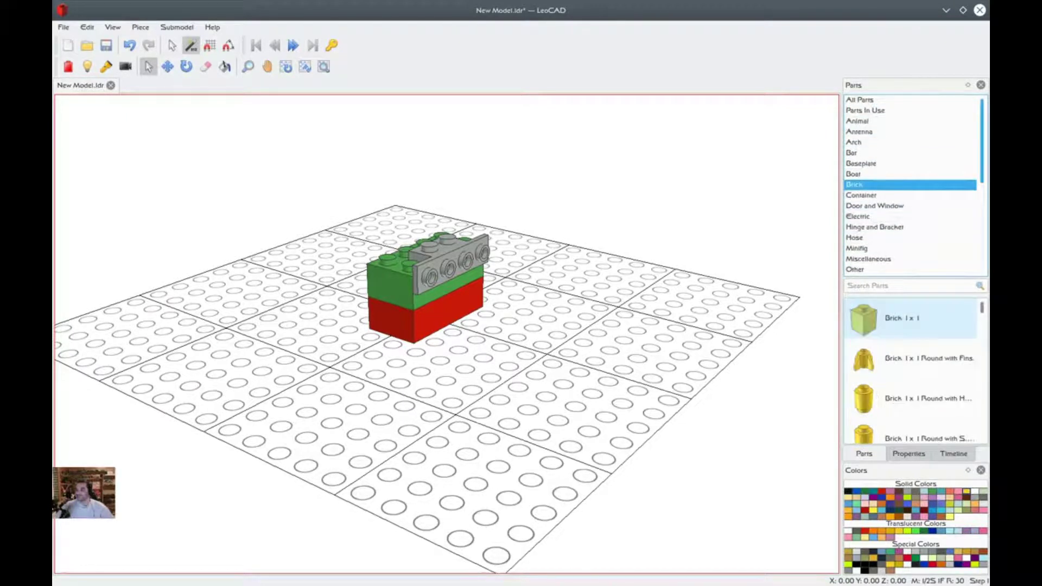
pyautogui.click(878, 286)
pyautogui.write('1x12')
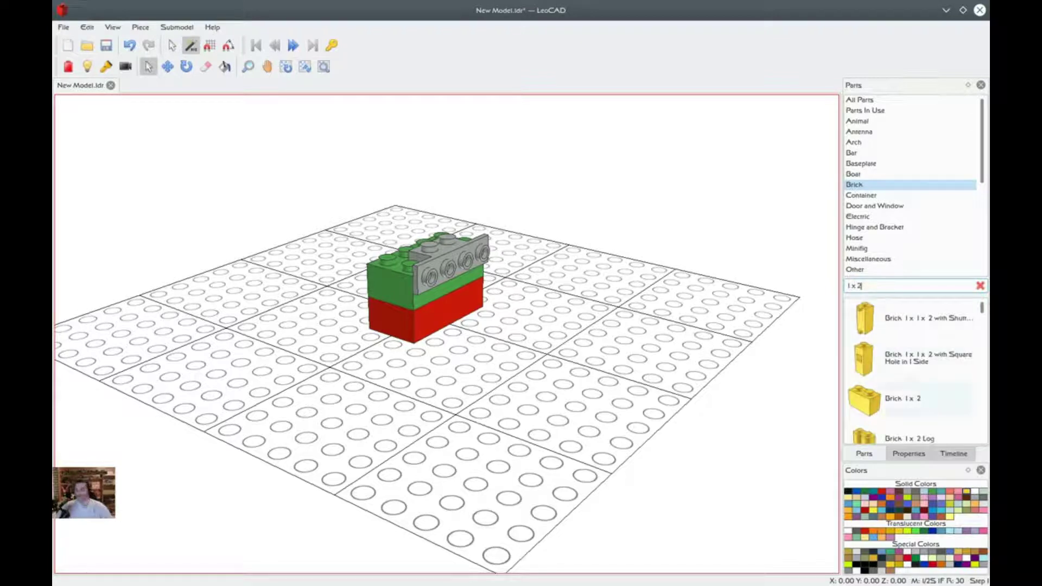
# Step: Insert a yellow Brick 1 x 2 on top of the bracket's two upper studs
pyautogui.scroll(-3, 914, 374)
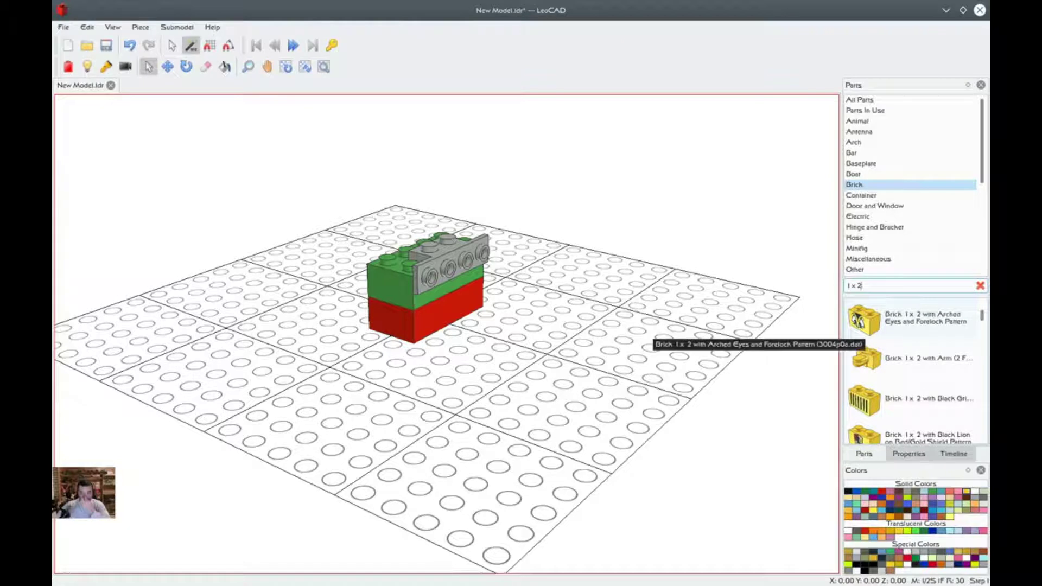
pyautogui.scroll(3, 914, 380)
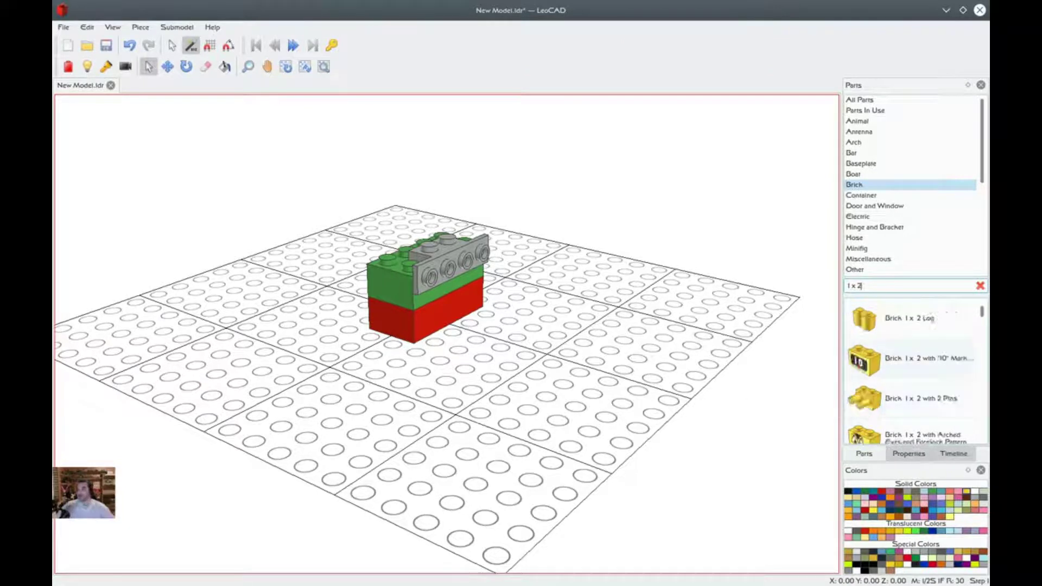
pyautogui.scroll(3, 914, 375)
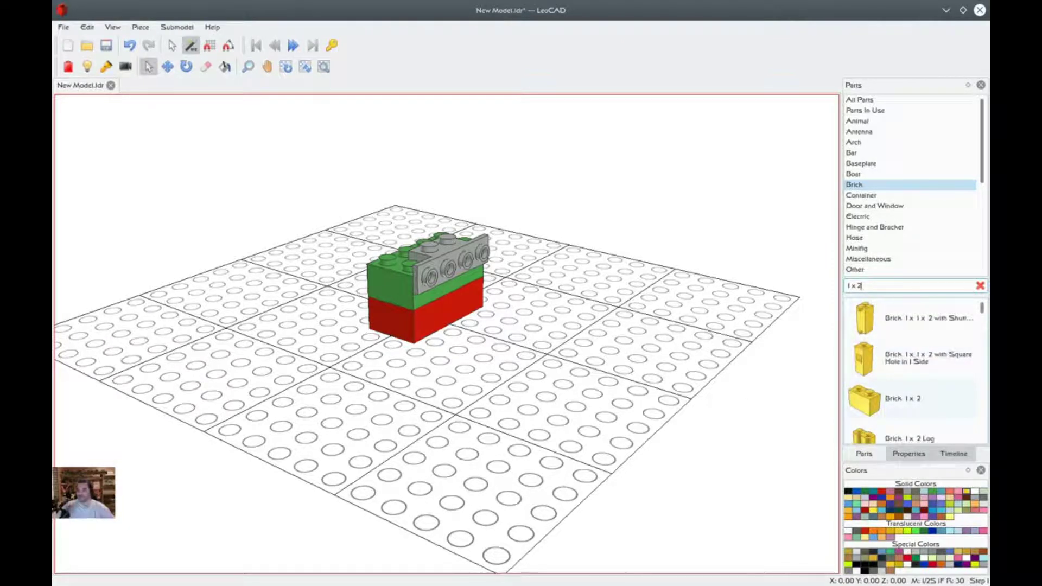
pyautogui.moveTo(864, 399); pyautogui.dragTo(438, 226)
pyautogui.moveTo(419, 354); pyautogui.dragTo(469, 199, button='right')
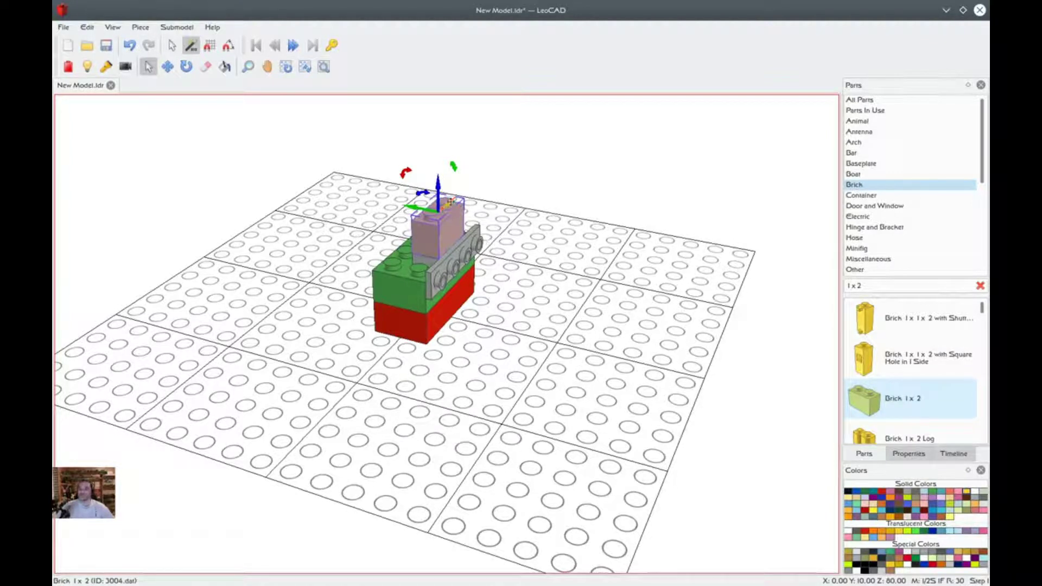
# Step: Rotate the 1 x 2 brick so its studs face away from the bracket, and move it to Y 50, Z 50
pyautogui.moveTo(404, 168); pyautogui.dragTo(438, 204)
pyautogui.moveTo(456, 244); pyautogui.dragTo(508, 267)
pyautogui.moveTo(499, 304); pyautogui.dragTo(550, 245, button='right')
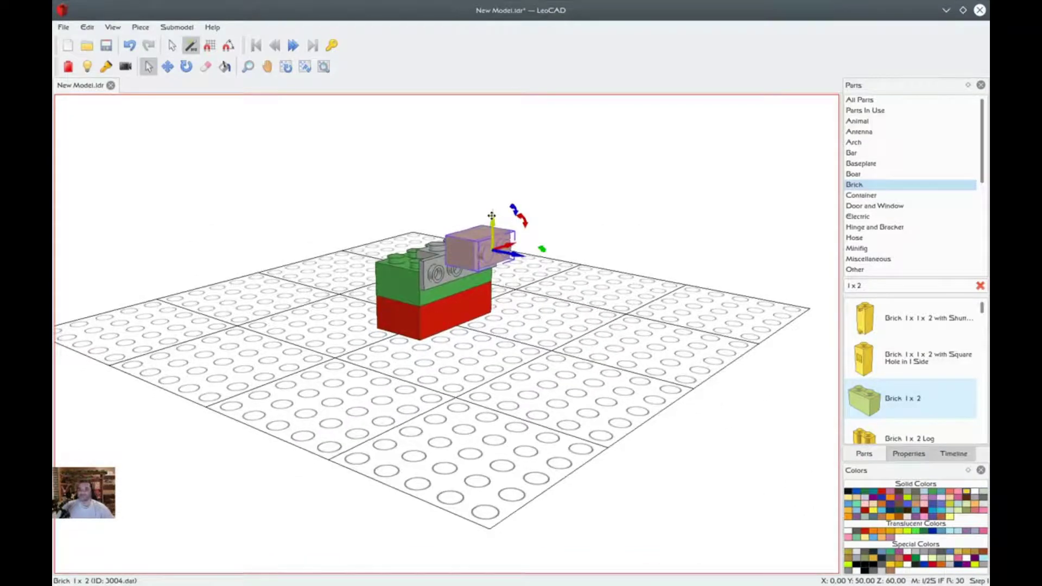
pyautogui.moveTo(492, 223); pyautogui.dragTo(493, 232)
# Step: Set the XY movement snap to 0 for finer positioning of the selected 1 x 2 brick
pyautogui.moveTo(465, 326); pyautogui.dragTo(502, 375, button='right')
pyautogui.scroll(2, 496, 354)
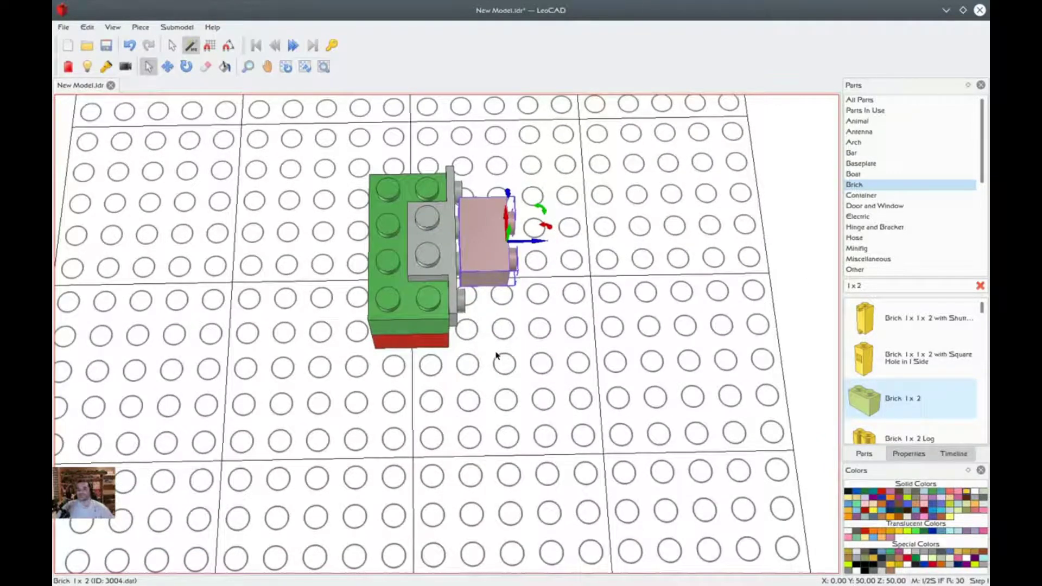
pyautogui.scroll(1, 496, 355)
pyautogui.click(267, 66)
pyautogui.moveTo(340, 193); pyautogui.dragTo(329, 260)
pyautogui.click(148, 66)
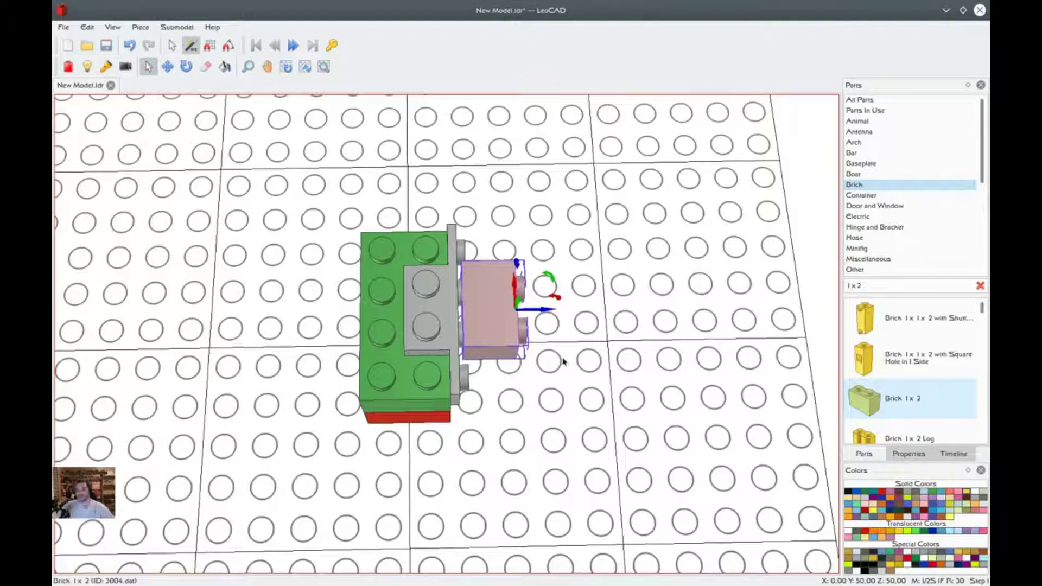
pyautogui.click(209, 45)
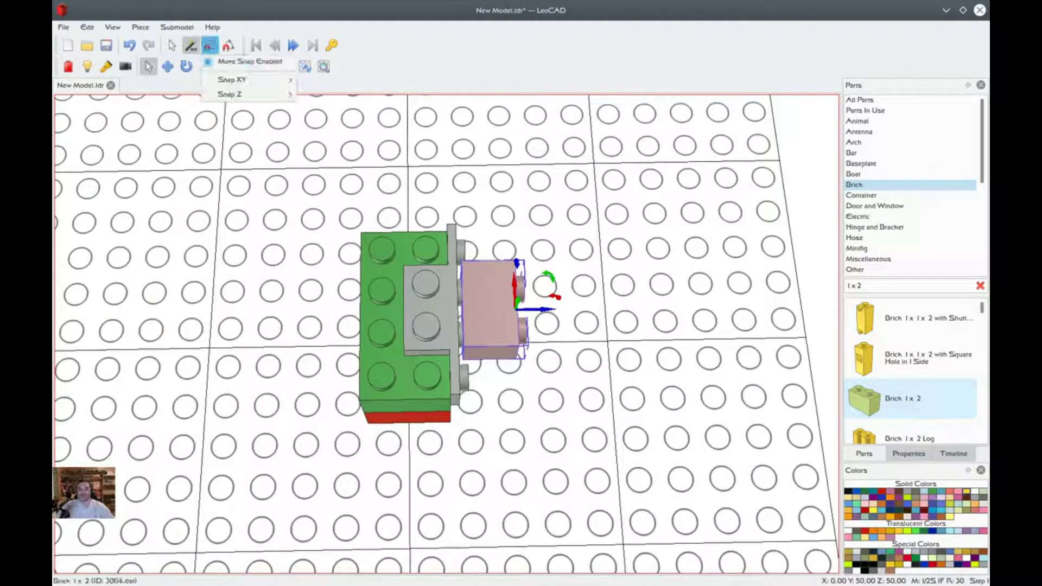
pyautogui.moveTo(233, 80)
pyautogui.click(323, 94)
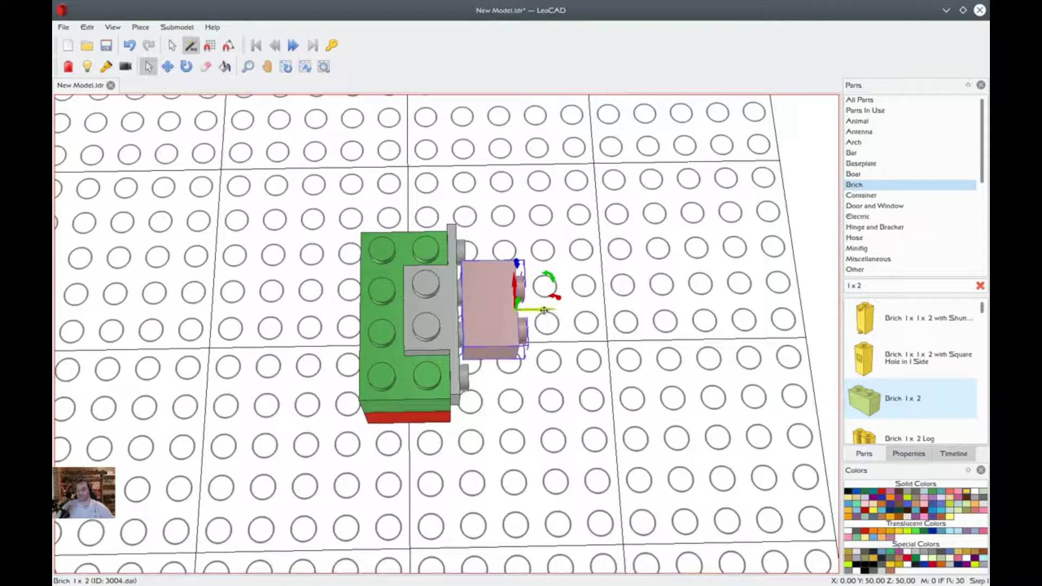
# Step: Set the Z movement snap to None and move the yellow 1 x 2 brick against the bracket, to Y 47.99, Z 46.20
pyautogui.click(210, 45)
pyautogui.moveTo(231, 94)
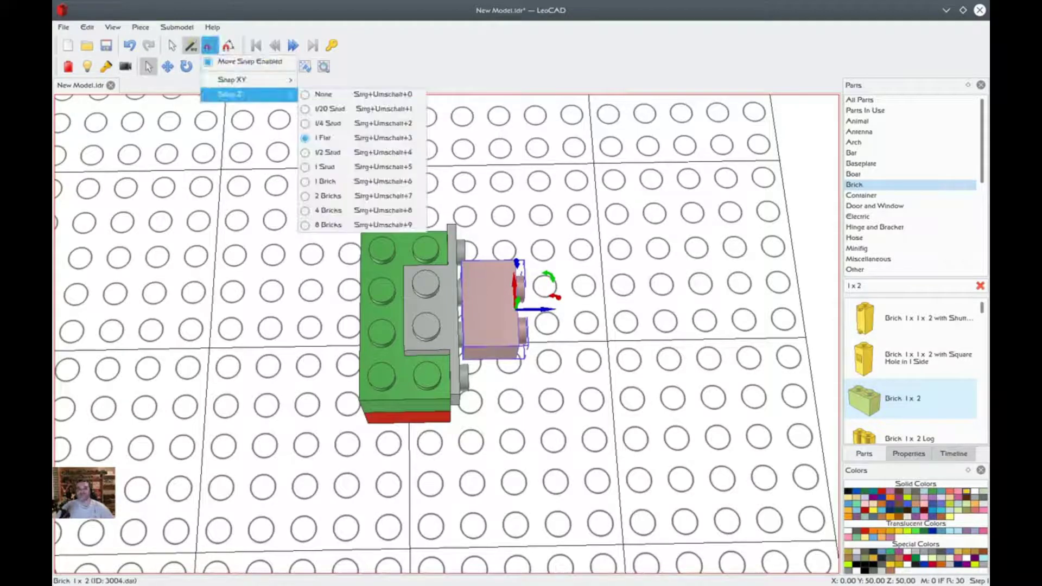
pyautogui.click(326, 94)
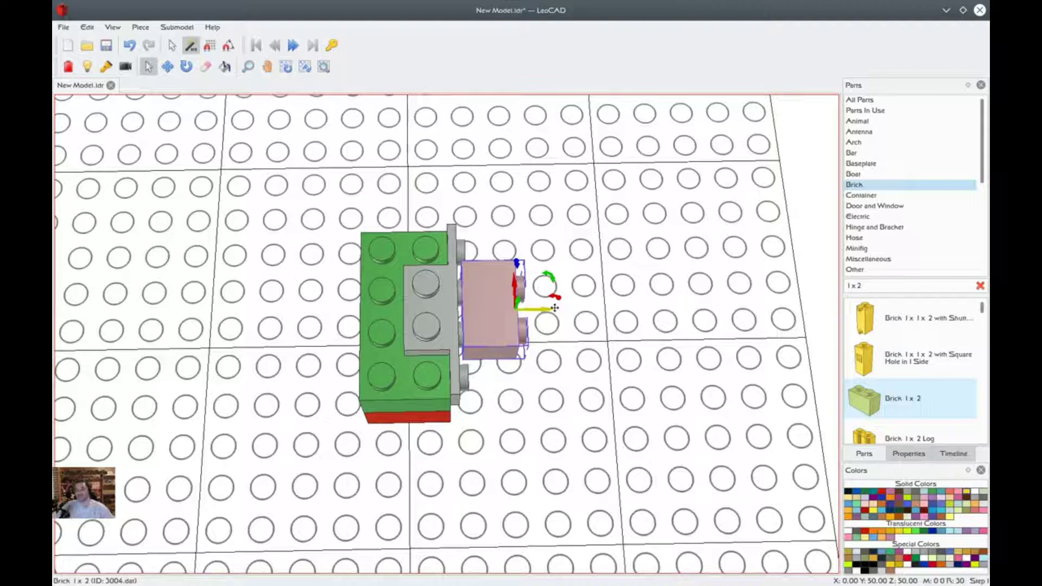
pyautogui.moveTo(554, 308); pyautogui.dragTo(542, 307)
pyautogui.moveTo(489, 404); pyautogui.dragTo(444, 349, button='right')
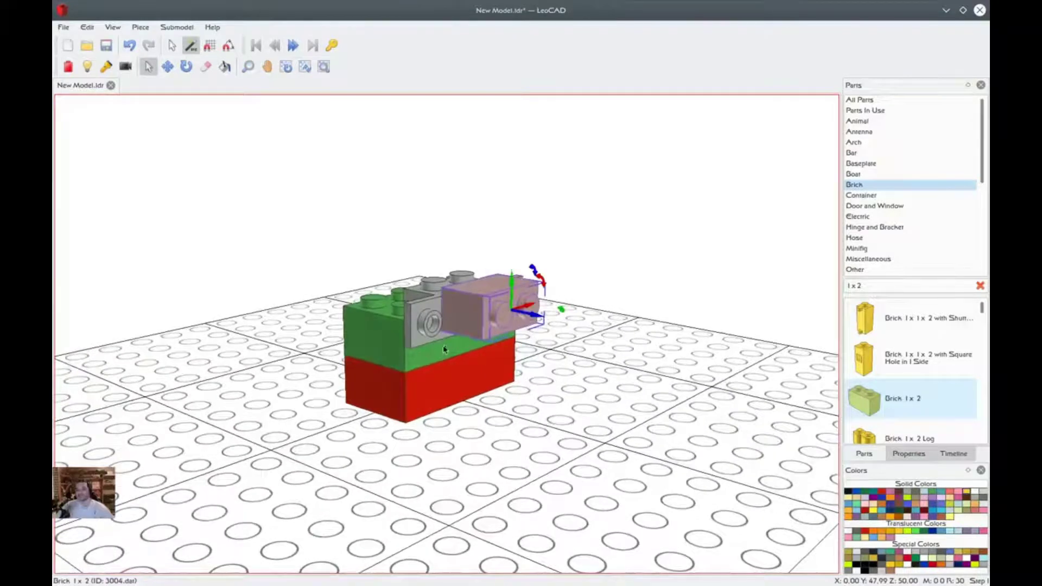
pyautogui.moveTo(513, 275); pyautogui.dragTo(512, 283)
pyautogui.moveTo(420, 374); pyautogui.dragTo(433, 391, button='right')
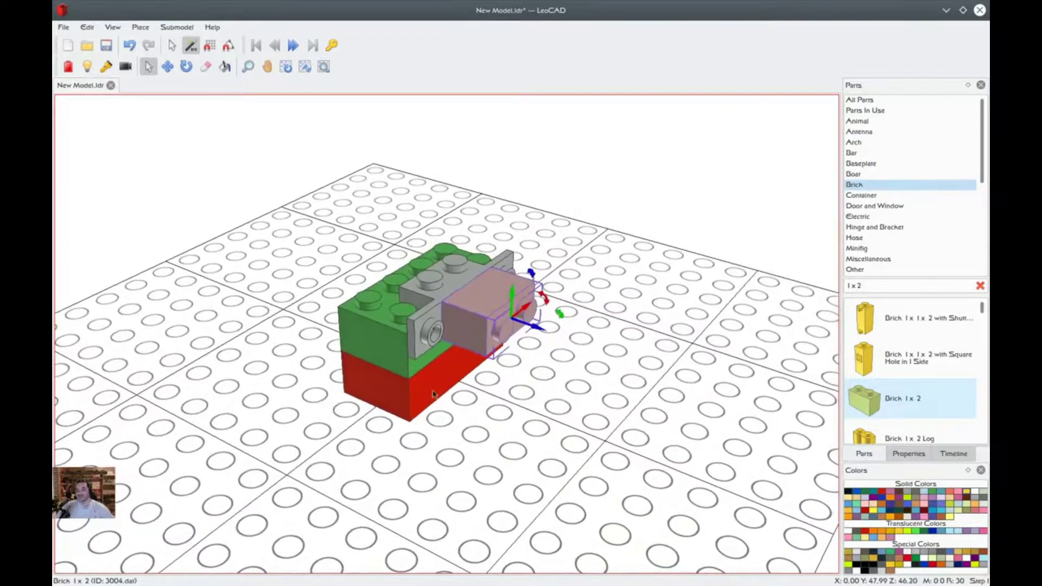
pyautogui.click(635, 387)
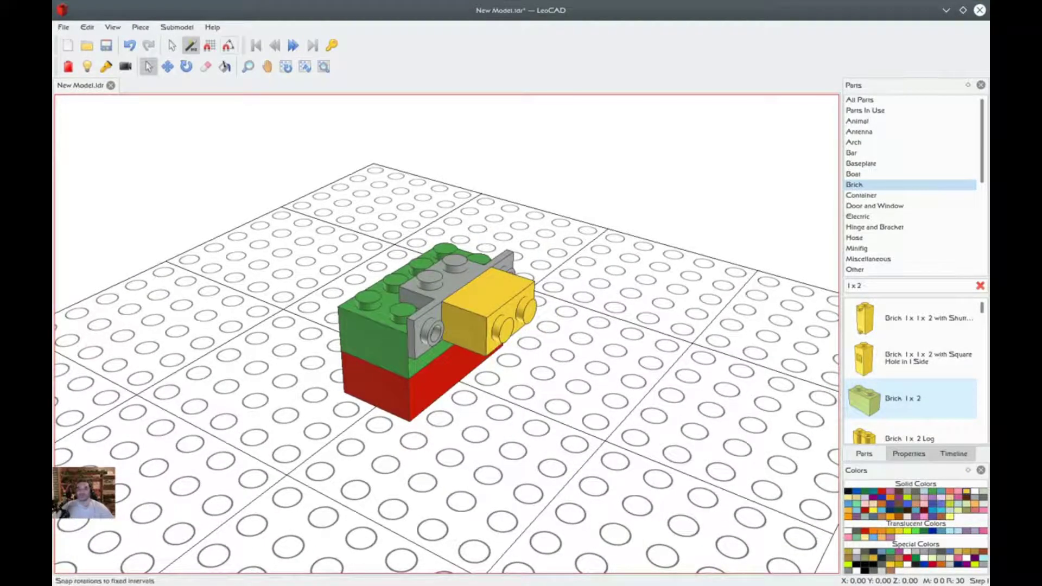
# Step: Set the movement snap to 1/2 Stud in XY and 1 Flat in Z, with move snap enabled
pyautogui.click(210, 45)
pyautogui.moveTo(243, 79)
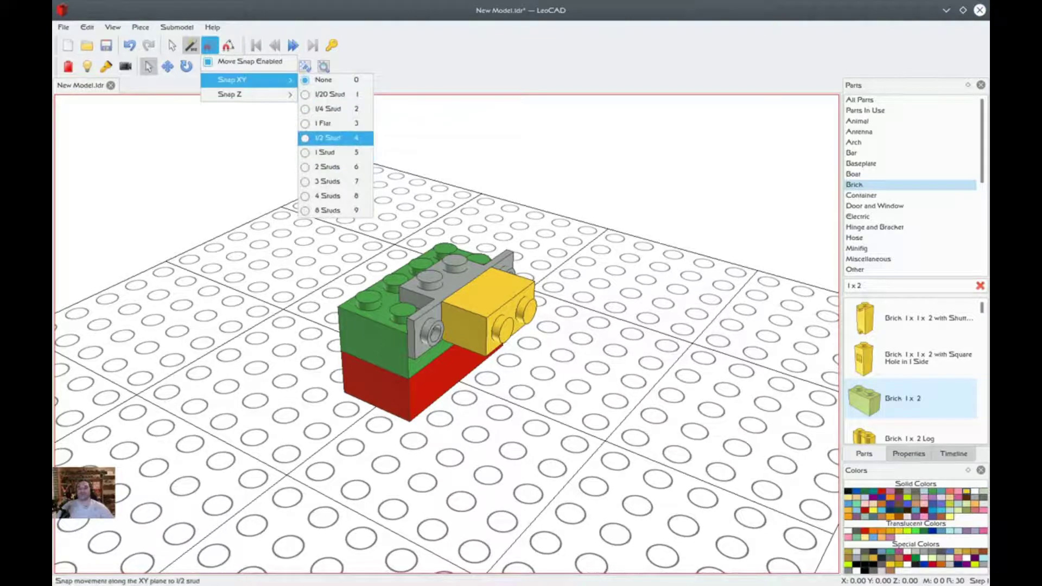
pyautogui.click(328, 138)
pyautogui.click(209, 45)
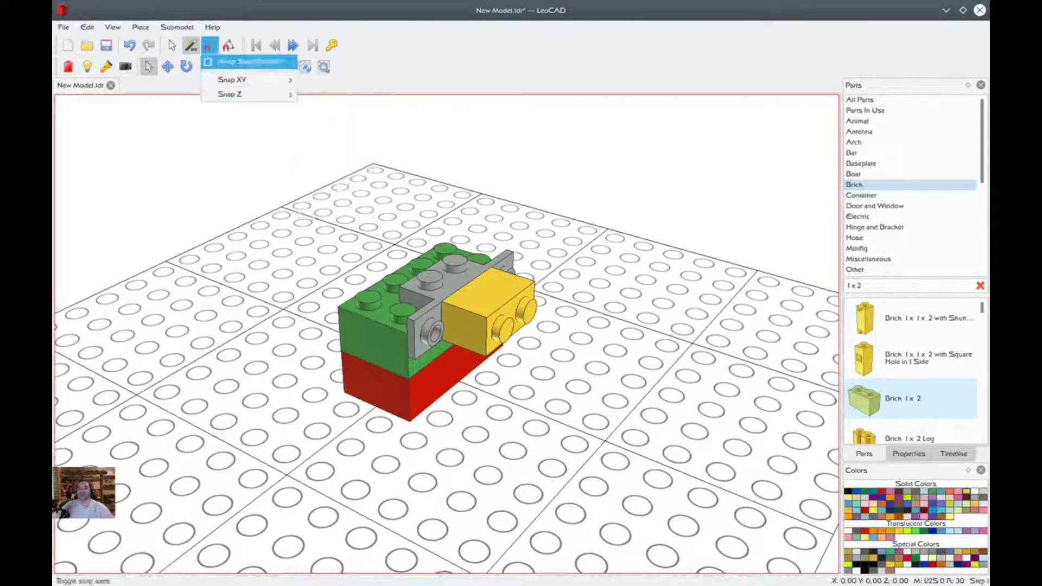
pyautogui.moveTo(230, 95)
pyautogui.click(325, 138)
pyautogui.moveTo(410, 182); pyautogui.dragTo(346, 187, button='right')
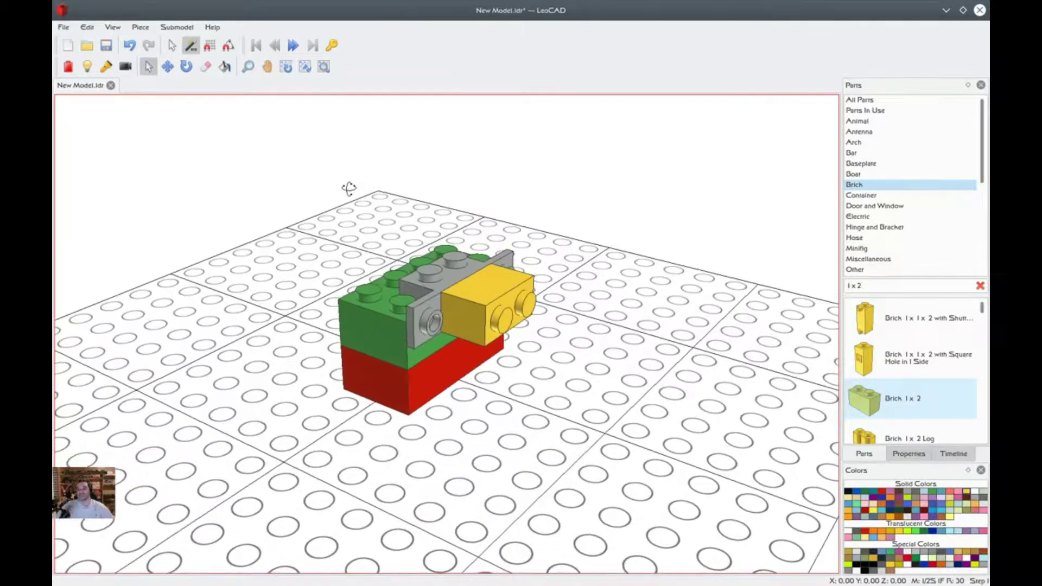
pyautogui.click(209, 45)
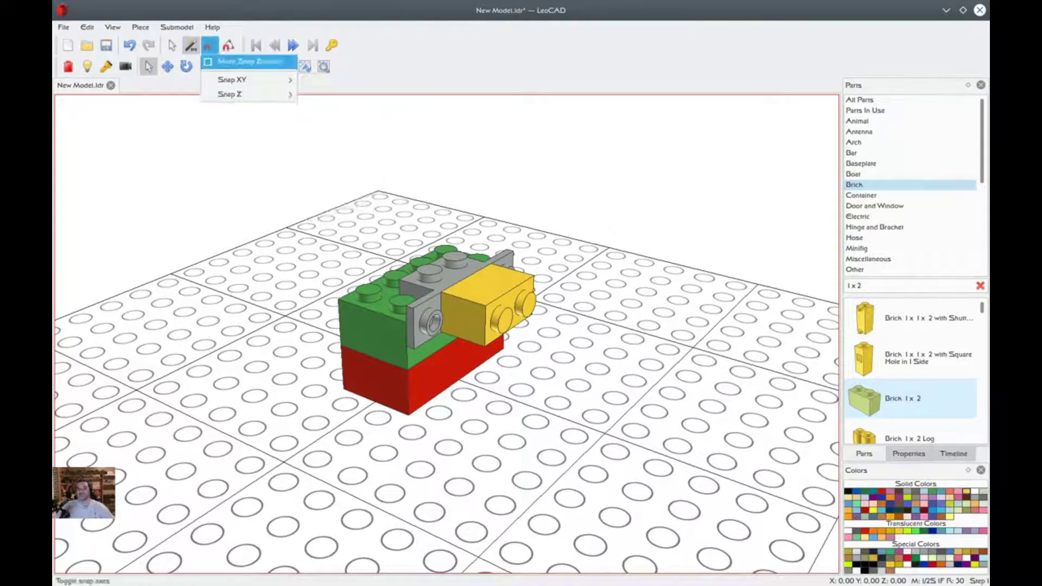
pyautogui.click(254, 61)
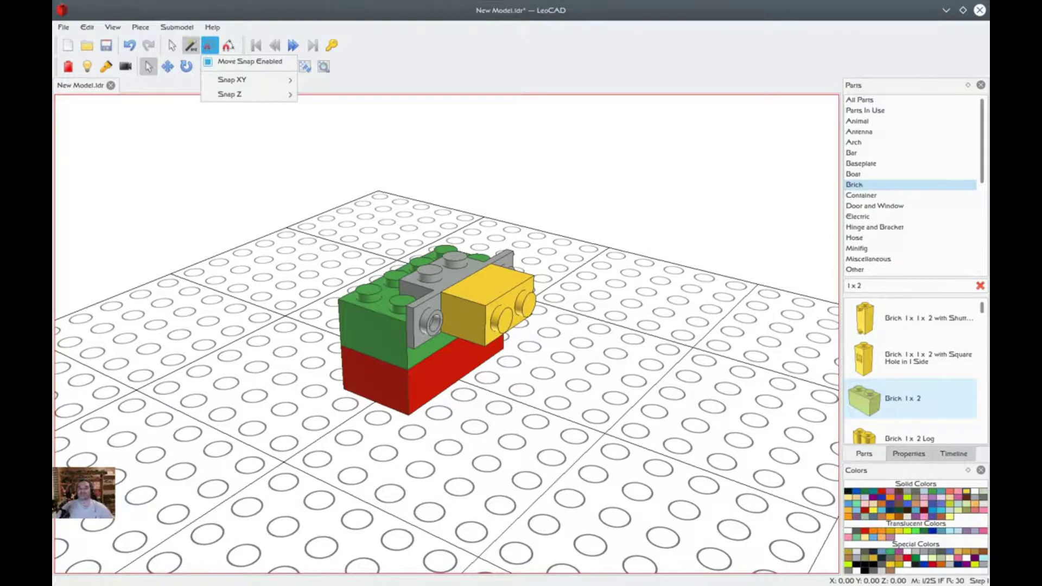
pyautogui.click(284, 239)
pyautogui.moveTo(300, 251); pyautogui.dragTo(288, 238, button='right')
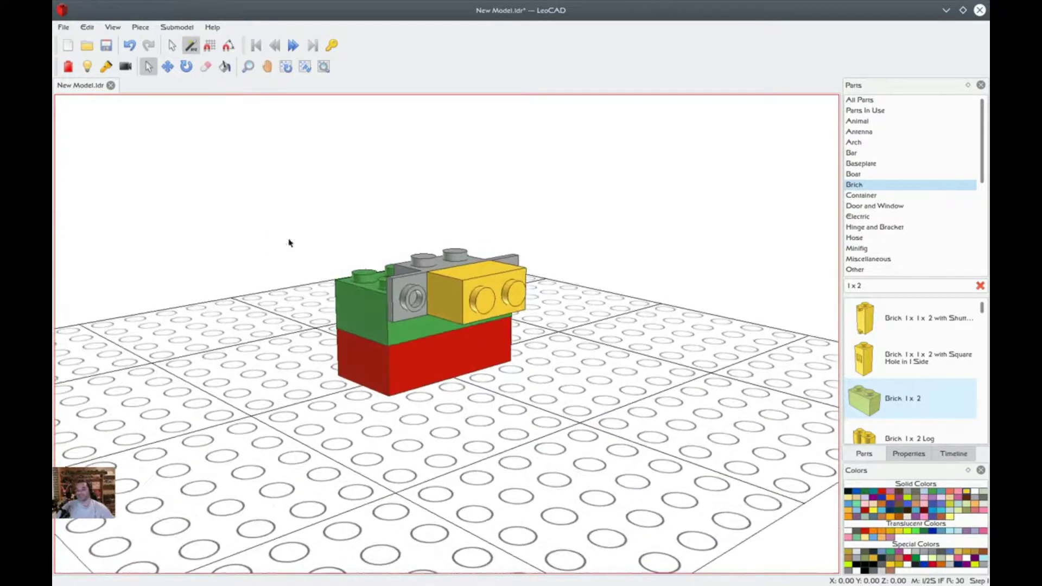
# Step: Clear the parts search, look through the part categories, and set the current colour to grey
pyautogui.click(979, 286)
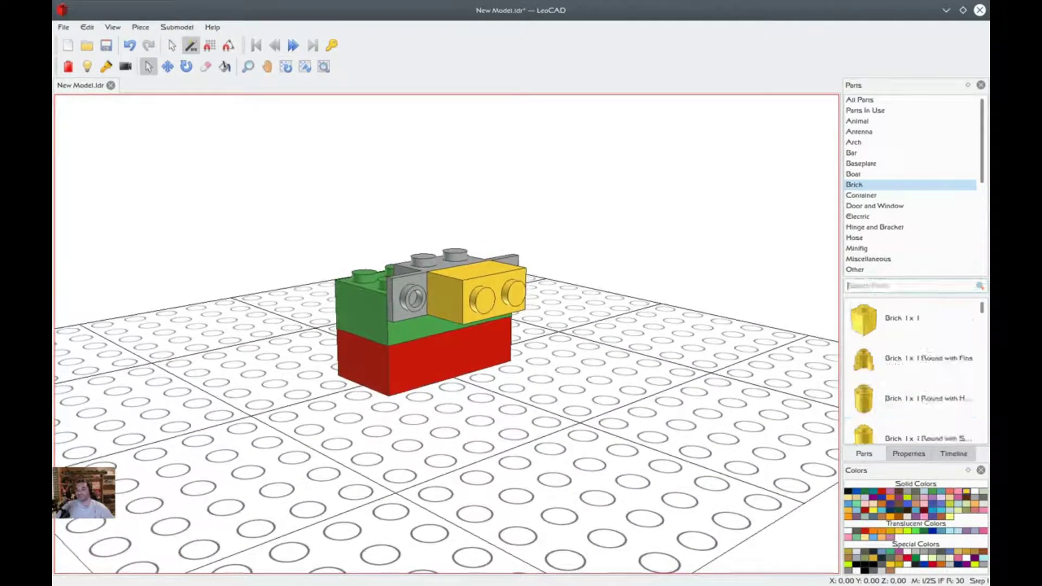
pyautogui.moveTo(639, 262); pyautogui.dragTo(653, 259, button='right')
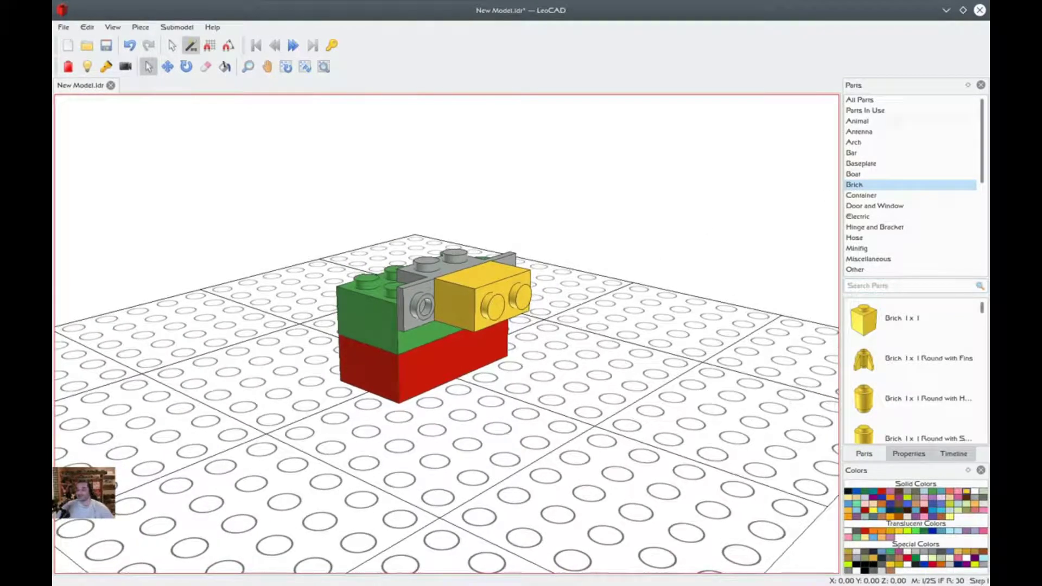
pyautogui.scroll(-4, 912, 184)
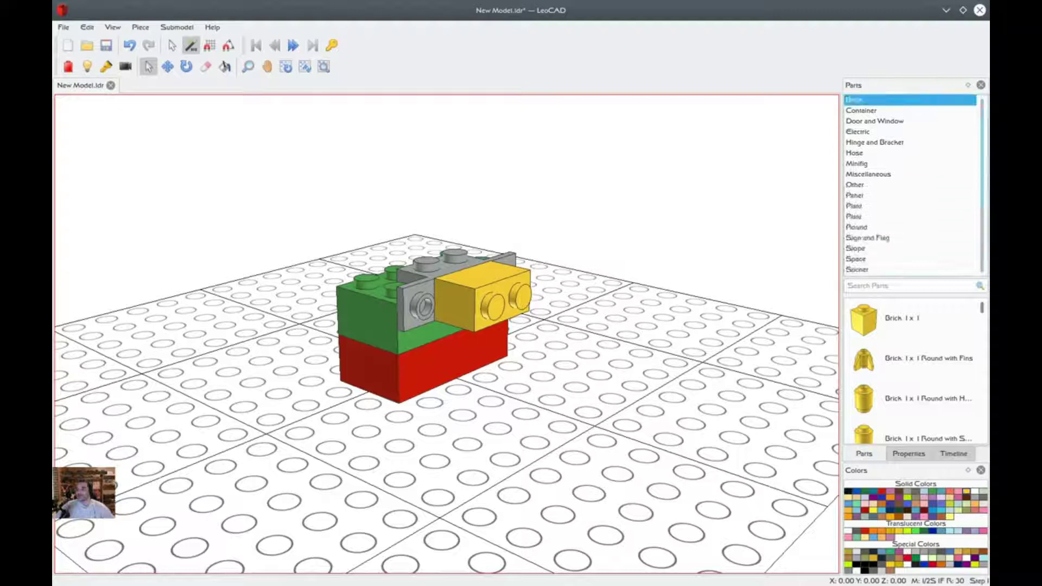
pyautogui.scroll(-1, 912, 184)
pyautogui.scroll(-1, 912, 185)
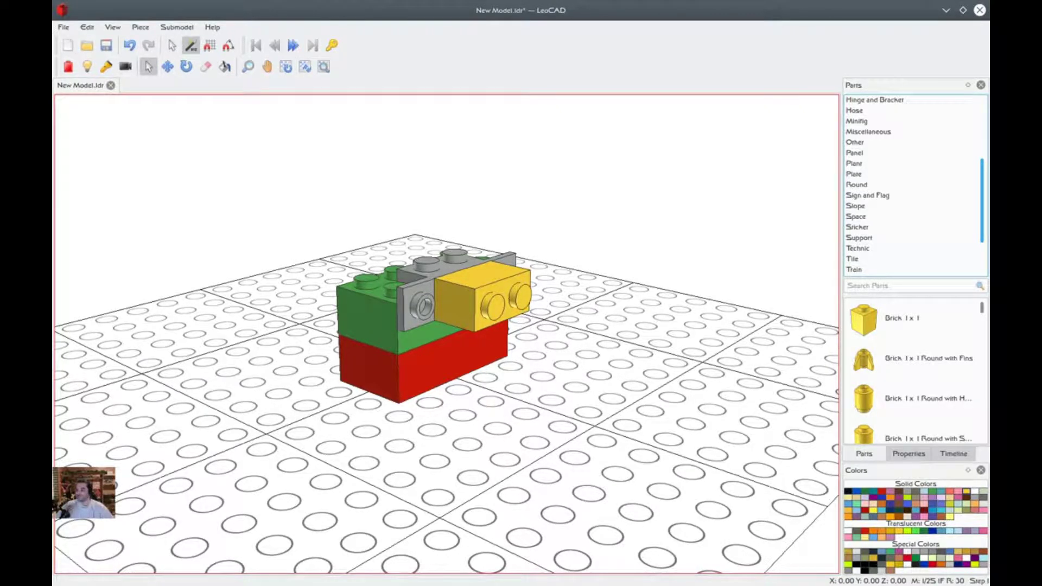
pyautogui.click(975, 497)
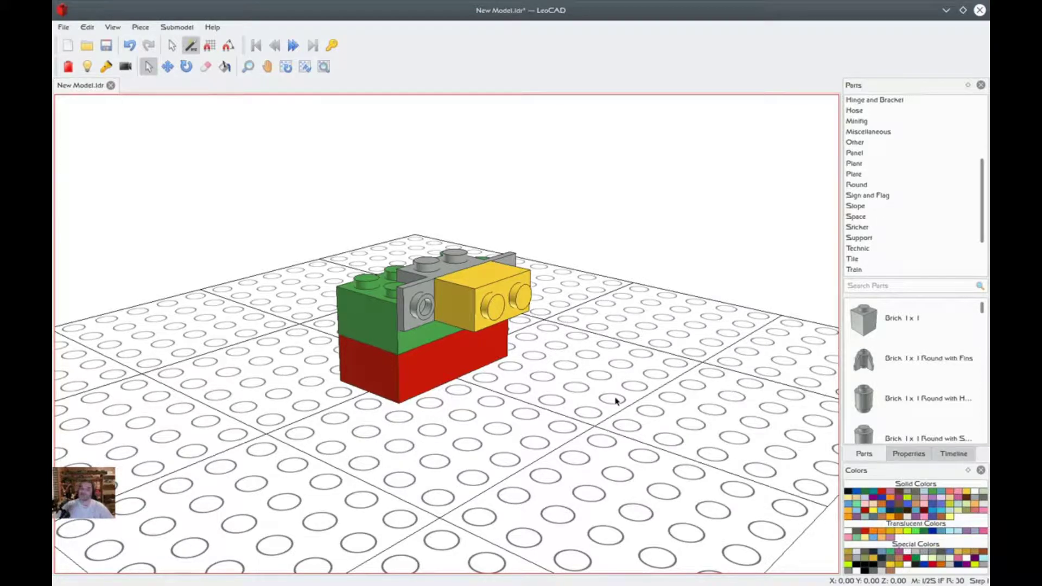
# Step: Browse the Brick category's part list, from the 1 x 1 bricks through the 1 x 6 variants
pyautogui.moveTo(658, 360); pyautogui.dragTo(586, 360, button='right')
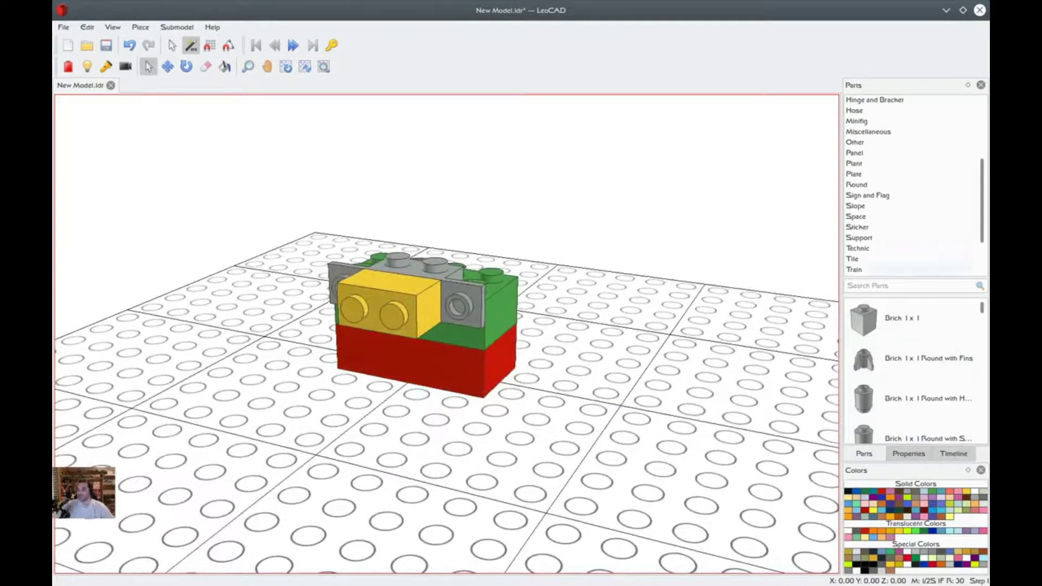
pyautogui.scroll(2, 915, 184)
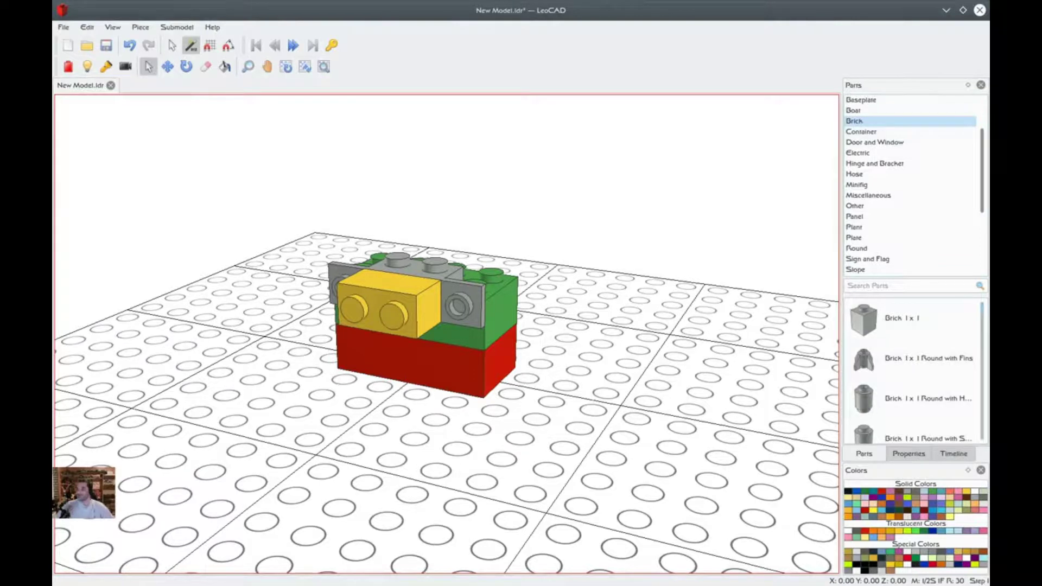
pyautogui.scroll(-3, 914, 374)
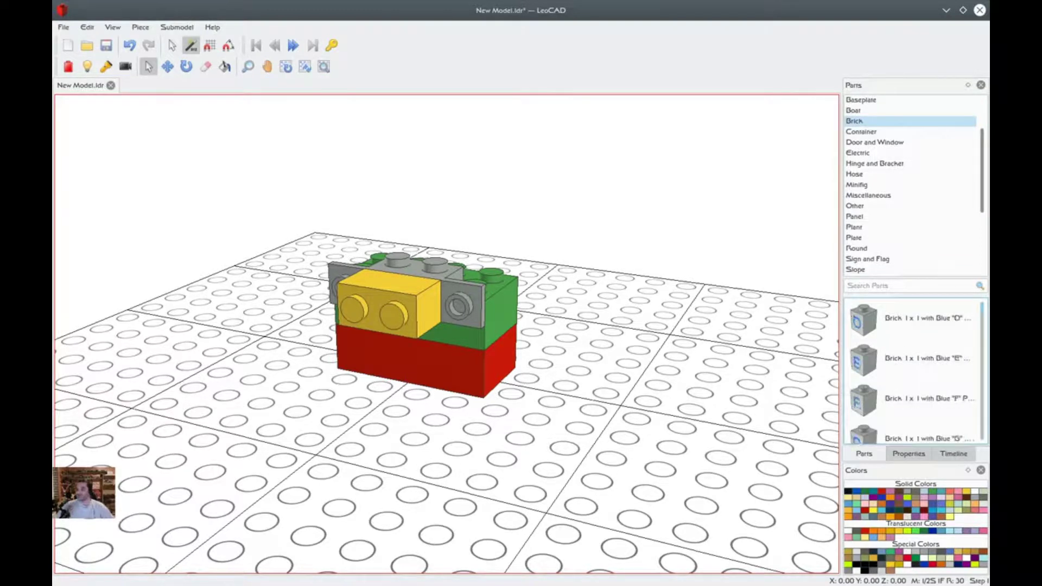
pyautogui.scroll(-5, 915, 375)
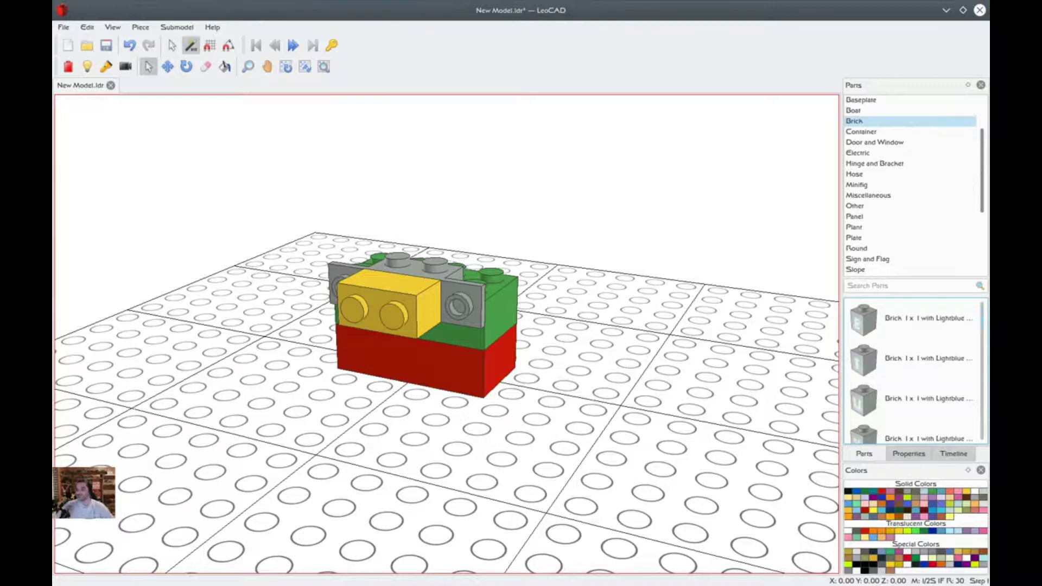
pyautogui.scroll(-6, 915, 375)
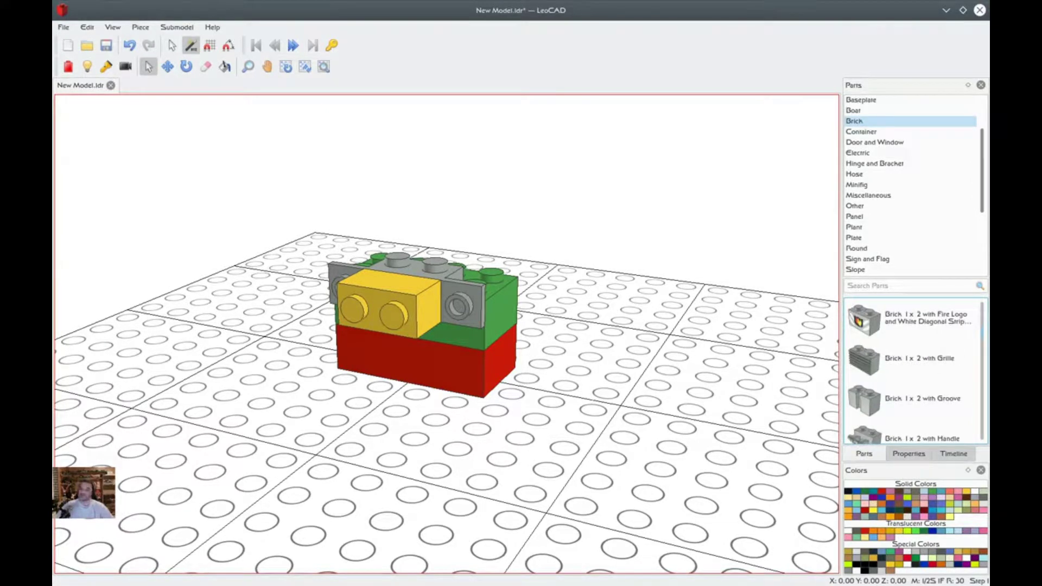
pyautogui.scroll(-15, 914, 375)
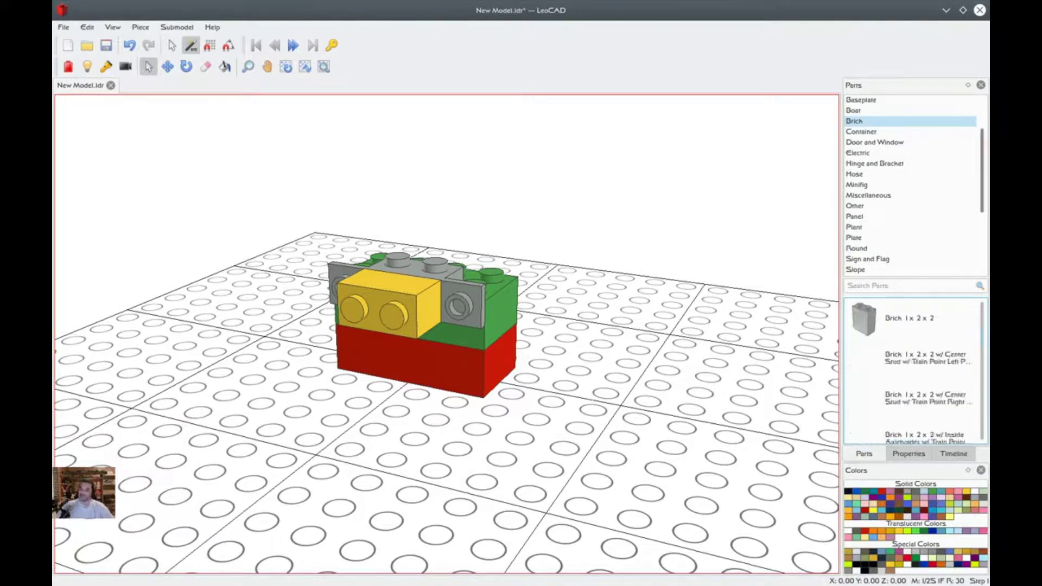
pyautogui.scroll(-10, 913, 375)
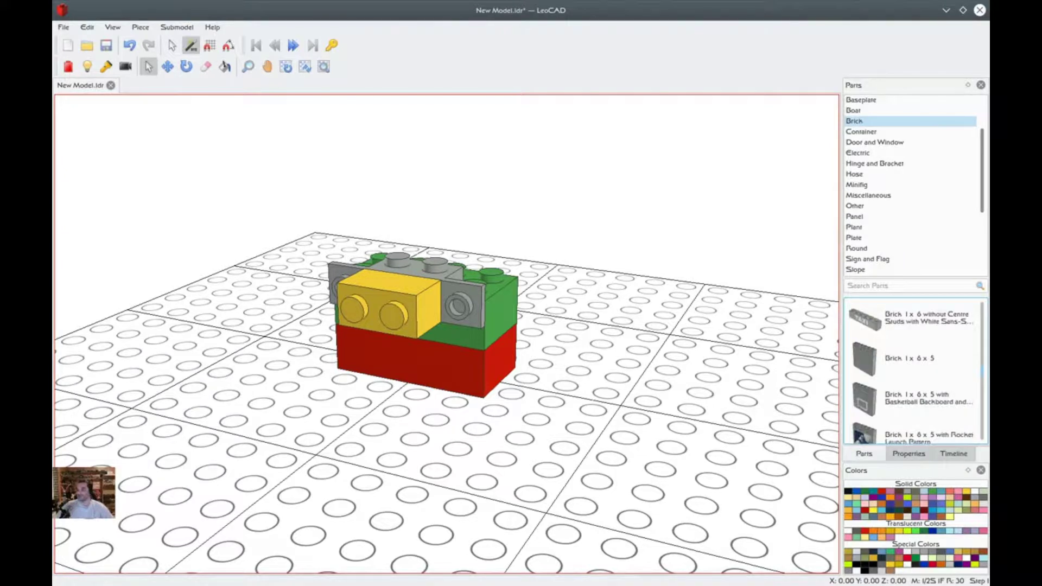
pyautogui.scroll(3, 914, 375)
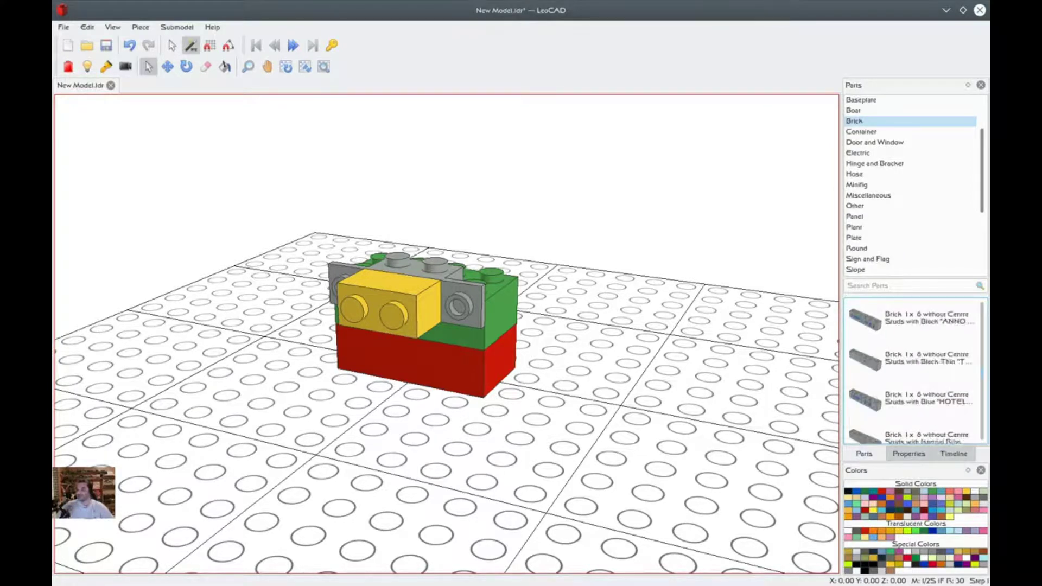
pyautogui.scroll(5, 914, 374)
pyautogui.scroll(2, 914, 375)
pyautogui.scroll(-2, 913, 375)
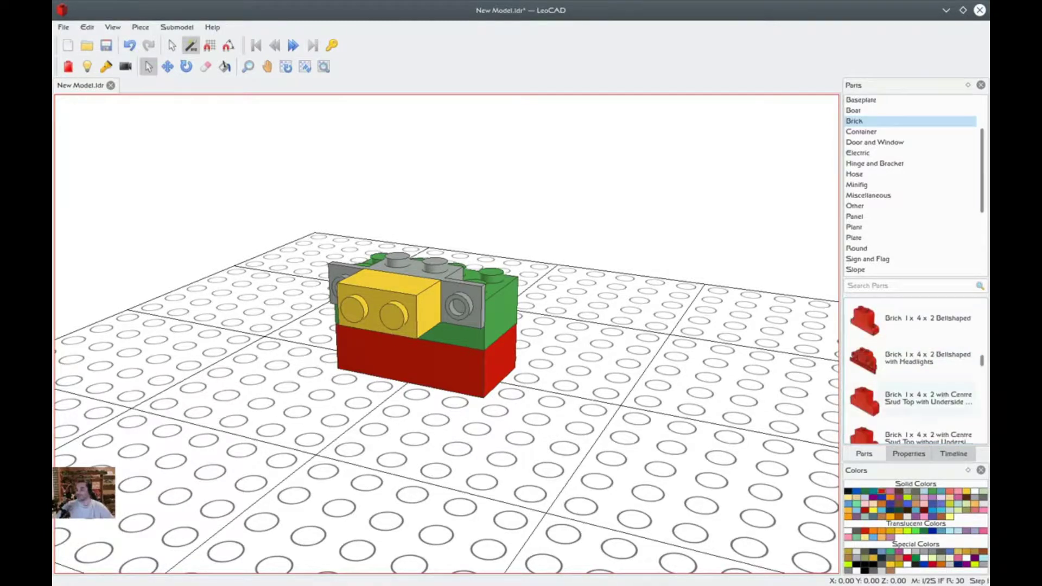
# Step: Preview the listed bricks in lime, set the current colour to red, and widen the parts library area
pyautogui.click(907, 497)
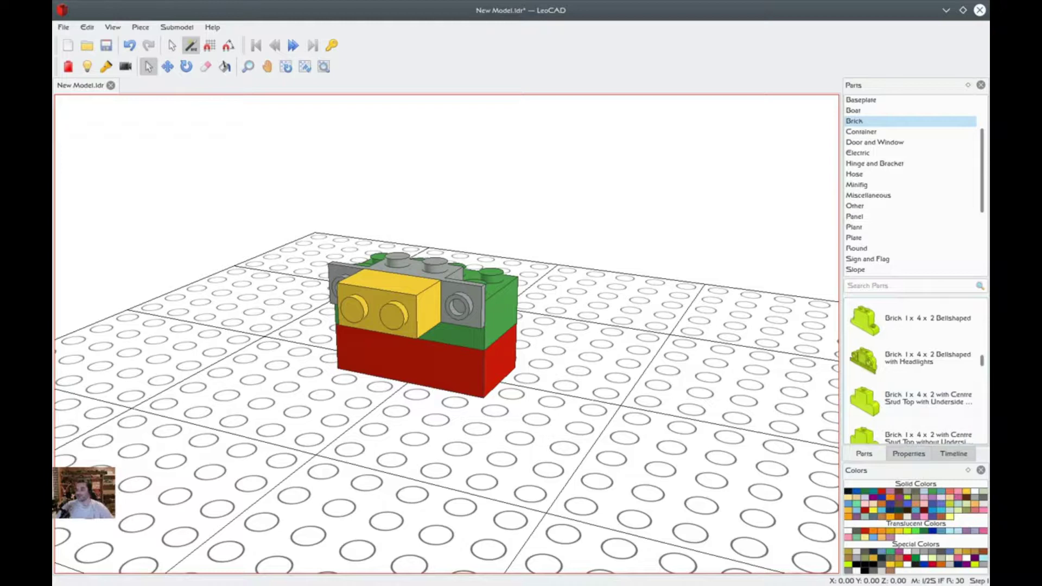
pyautogui.click(924, 516)
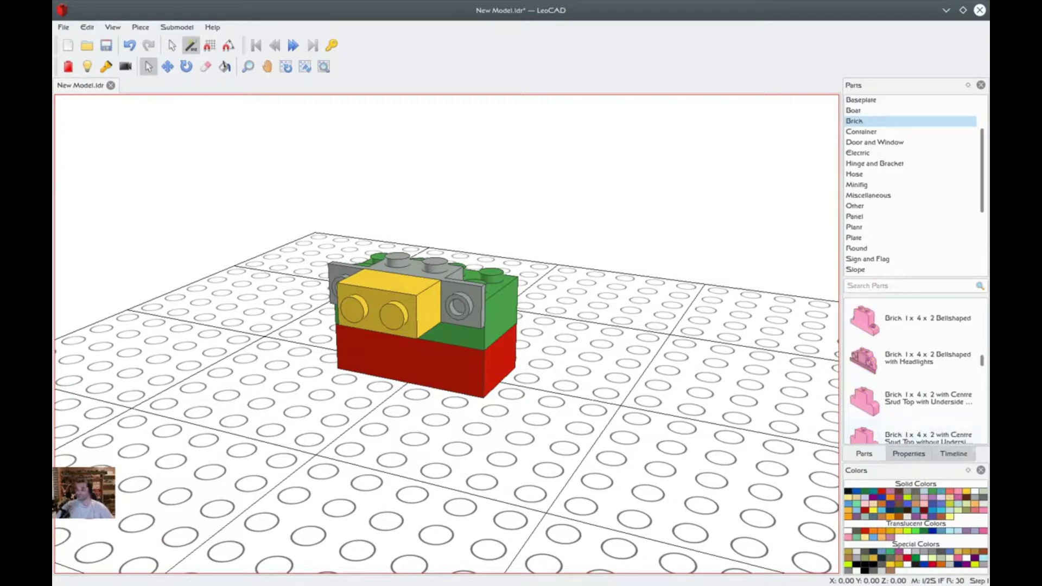
pyautogui.click(883, 491)
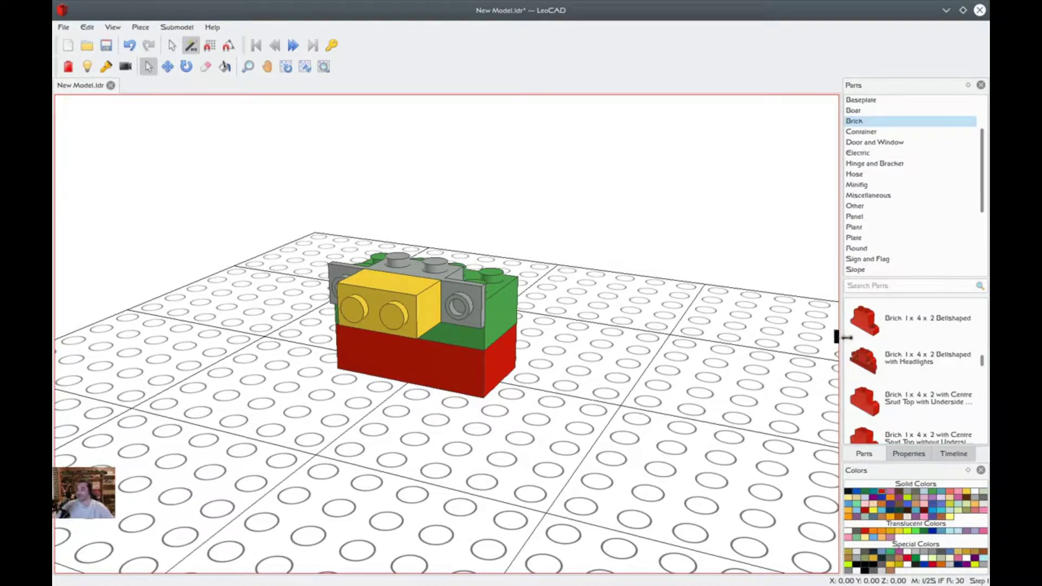
pyautogui.moveTo(839, 337)
pyautogui.mouseDown()
pyautogui.moveTo(779, 331)
pyautogui.moveTo(822, 330)
pyautogui.mouseUp()
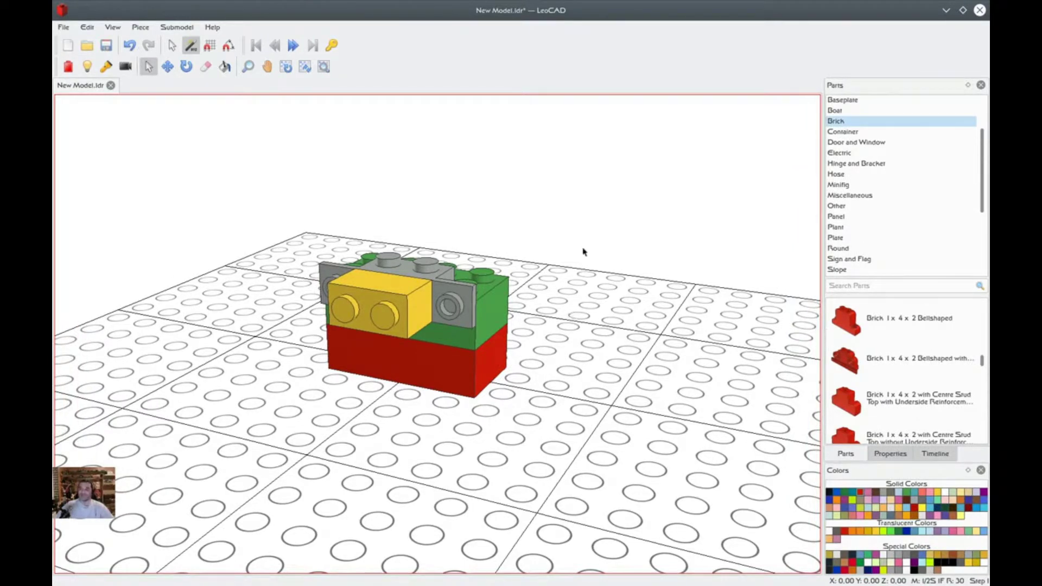
pyautogui.moveTo(591, 263)
pyautogui.mouseDown(button='right')
pyautogui.moveTo(563, 263)
pyautogui.moveTo(565, 272)
pyautogui.moveTo(577, 265)
pyautogui.mouseUp(button='right')
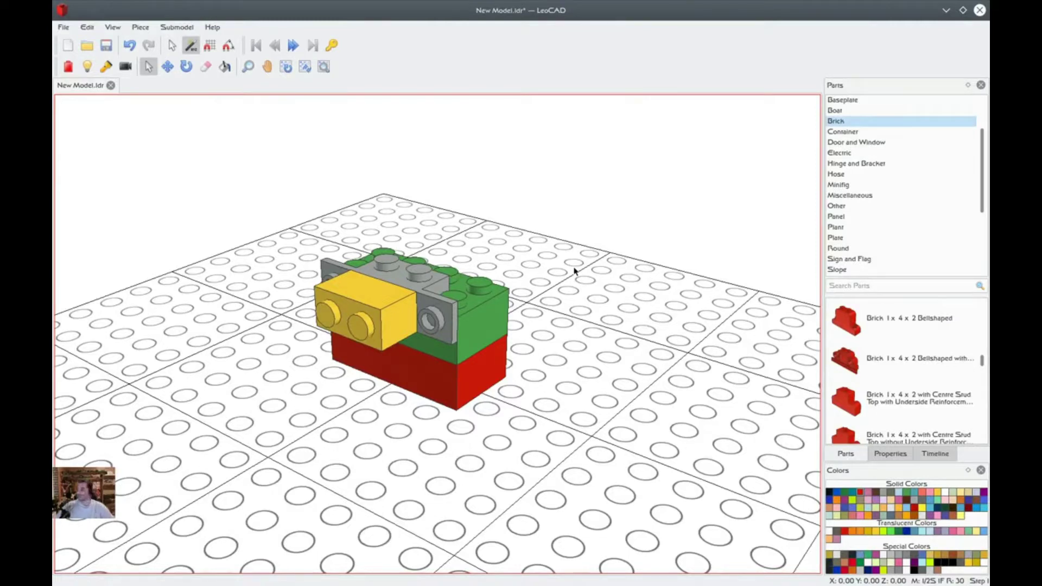
pyautogui.moveTo(558, 263)
pyautogui.mouseDown(button='right')
pyautogui.moveTo(547, 270)
pyautogui.moveTo(560, 267)
pyautogui.mouseUp(button='right')
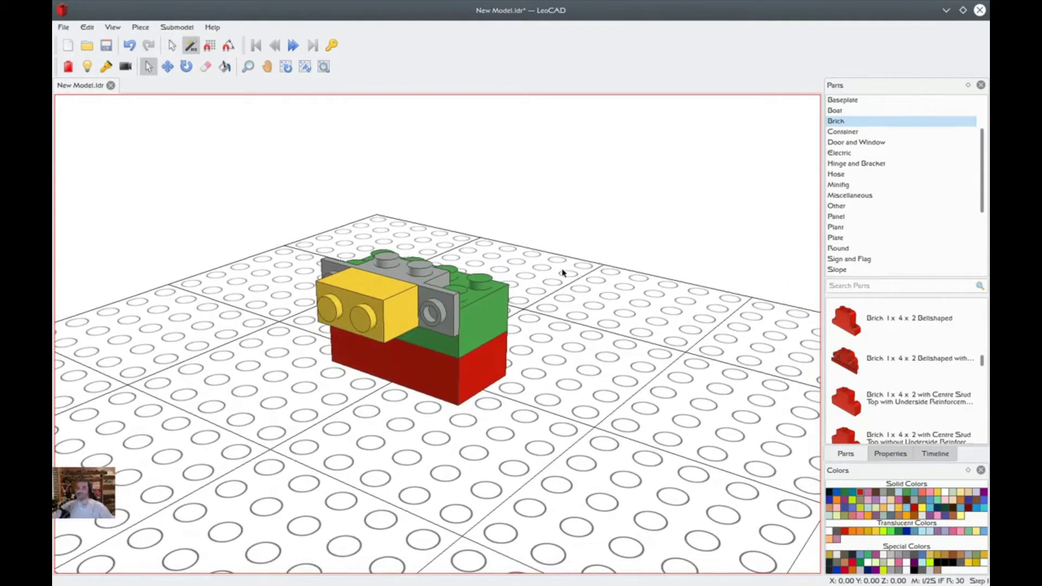